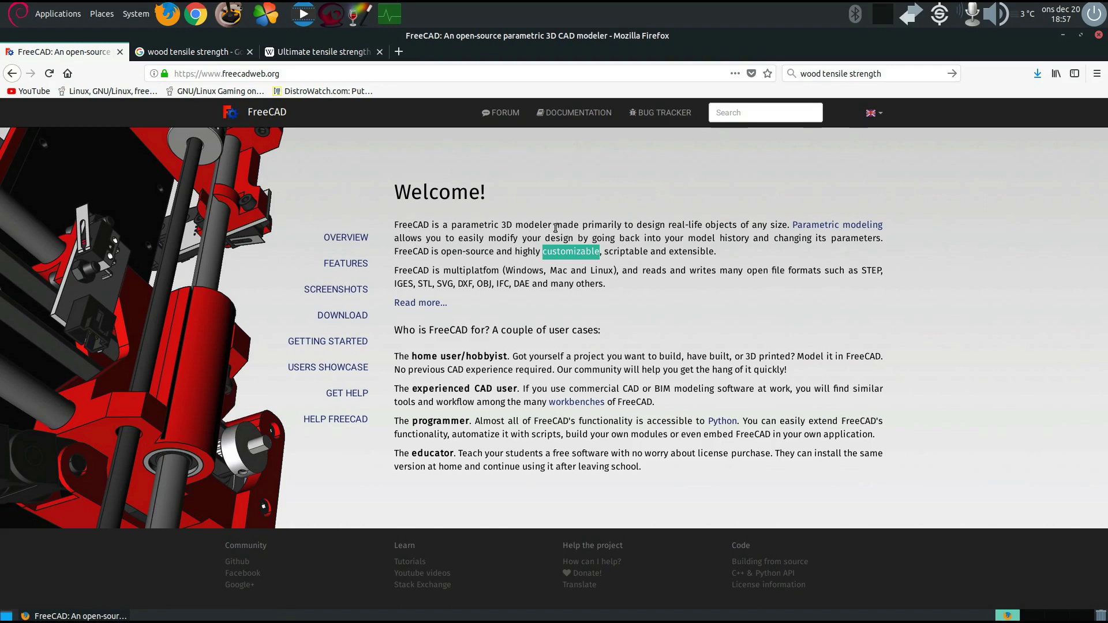
# Go from the freecadweb.org homepage to the FreeCAD Download wiki page
pyautogui.click(744, 251)
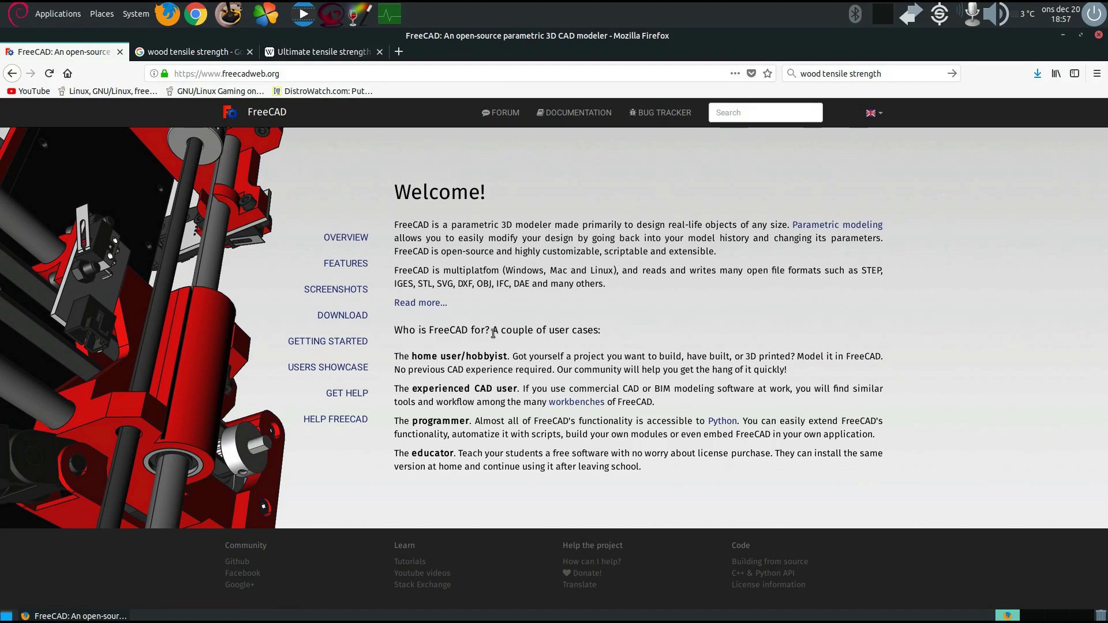
pyautogui.click(349, 317)
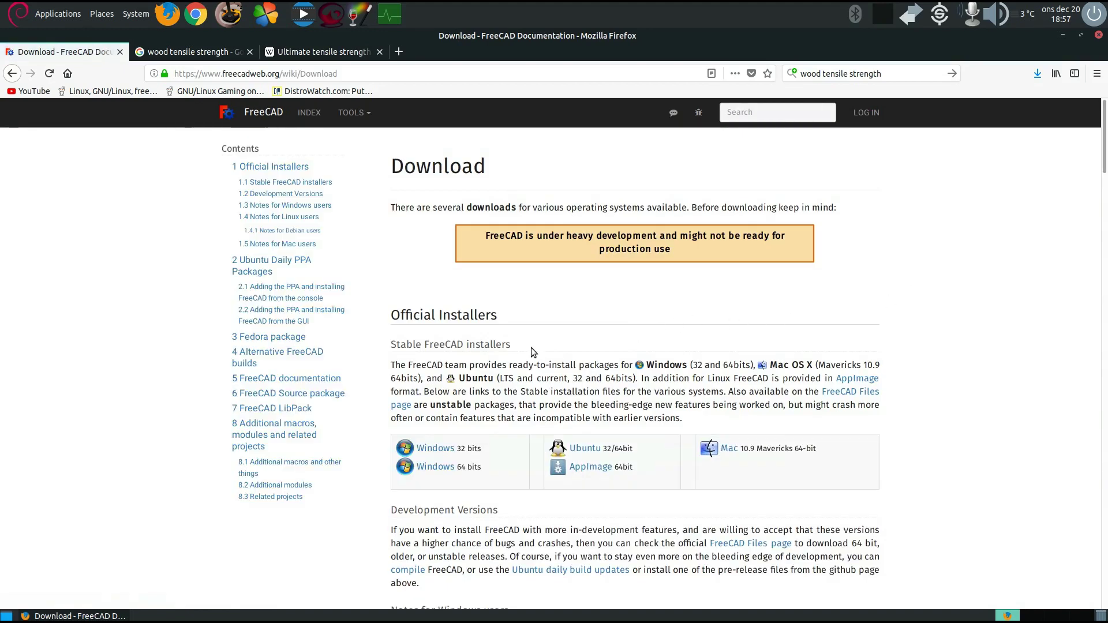
# Follow the Ubuntu installer link to the Launchpad FreeCAD Stable Releases PPA and select its add-apt-repository command
pyautogui.scroll(-3, 527, 342)
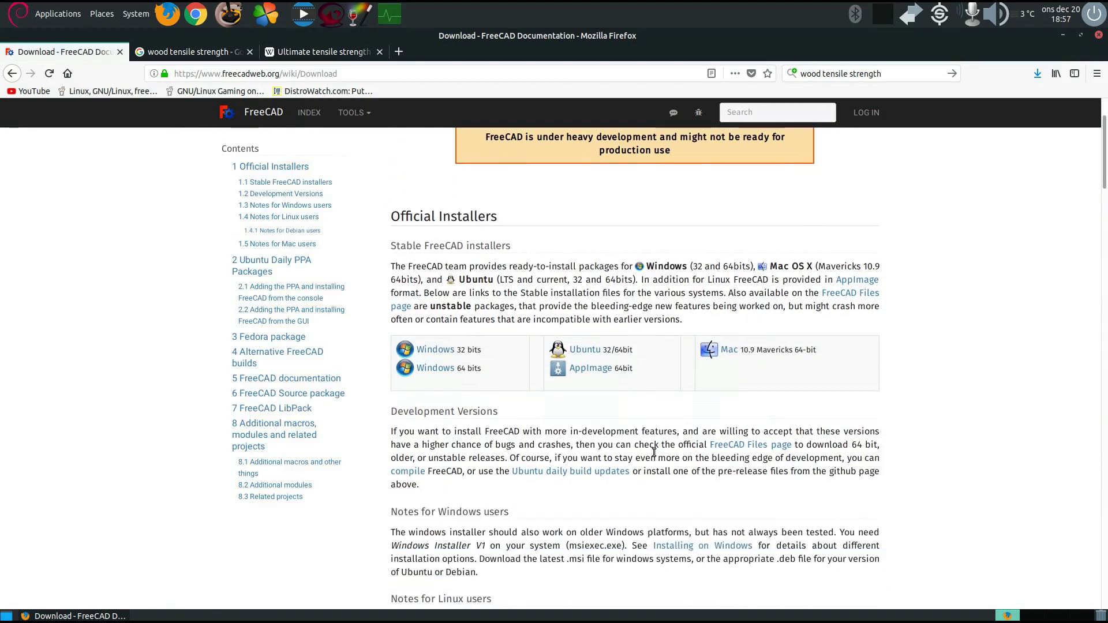
pyautogui.click(582, 356)
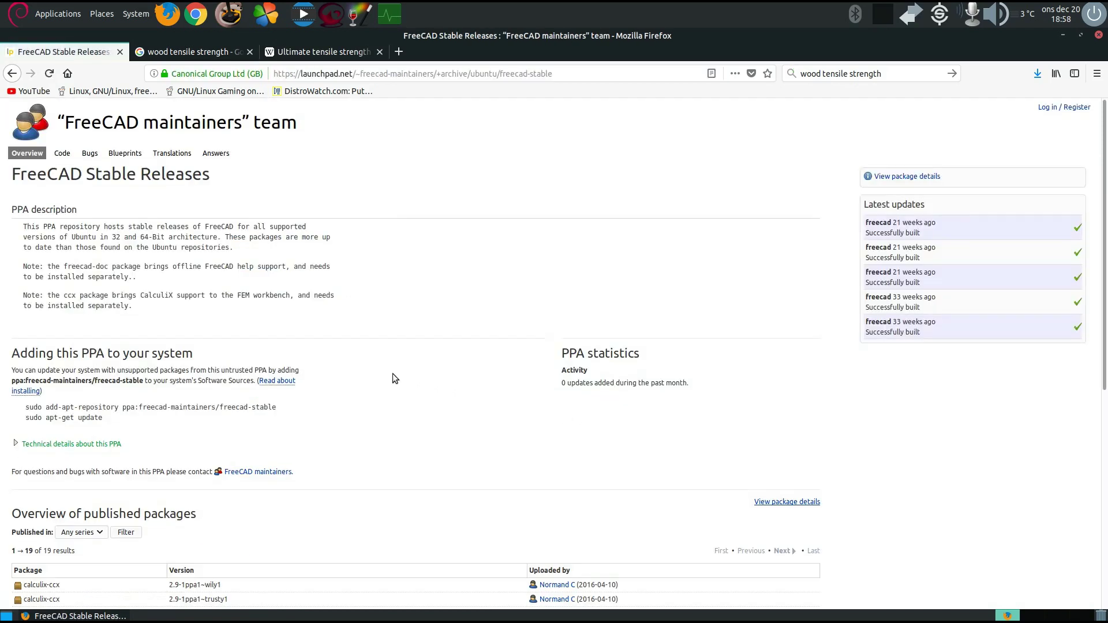
pyautogui.scroll(-3, 393, 378)
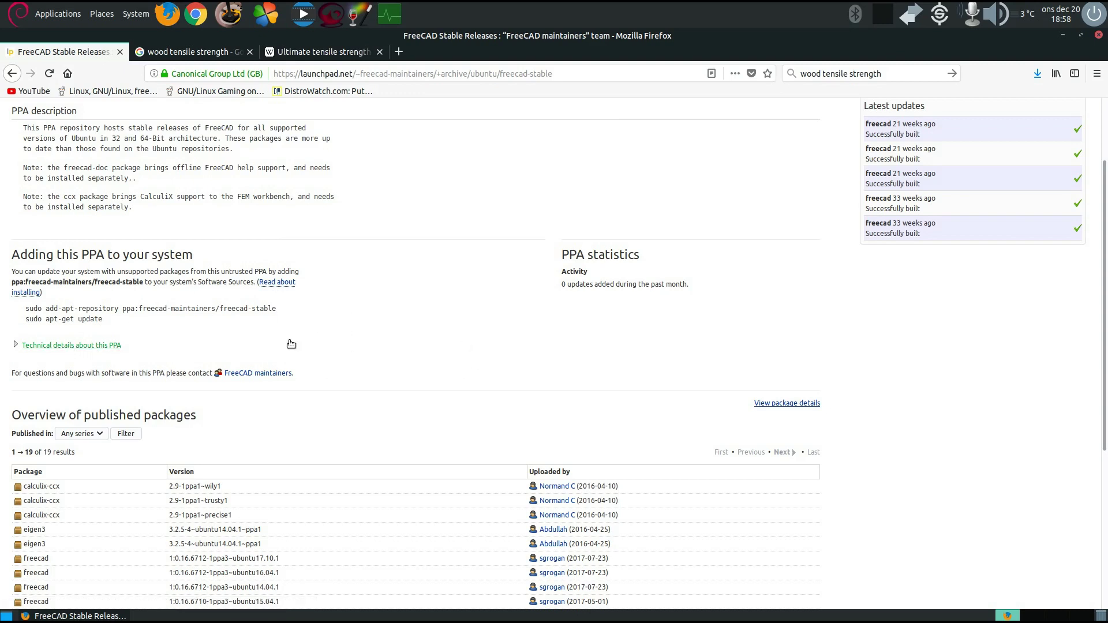
pyautogui.moveTo(23, 312); pyautogui.dragTo(255, 314)
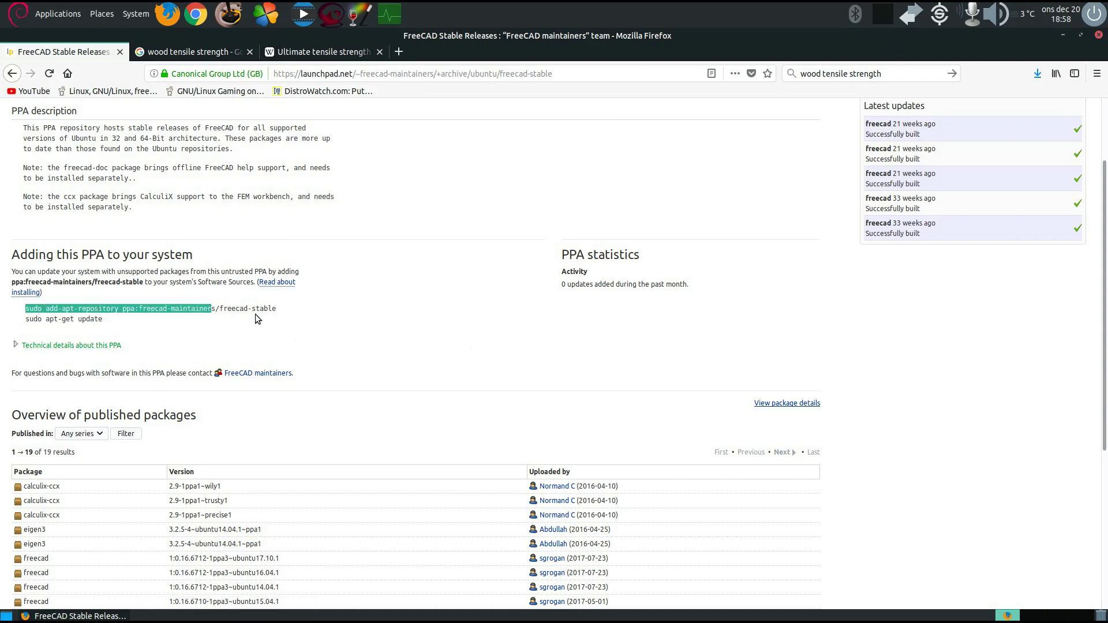
# Launch MATE Terminal from the launcher and center its window on screen
pyautogui.click(294, 320)
pyautogui.hotkey('ctrl', 'space')
pyautogui.write('ter')
pyautogui.press('Return')
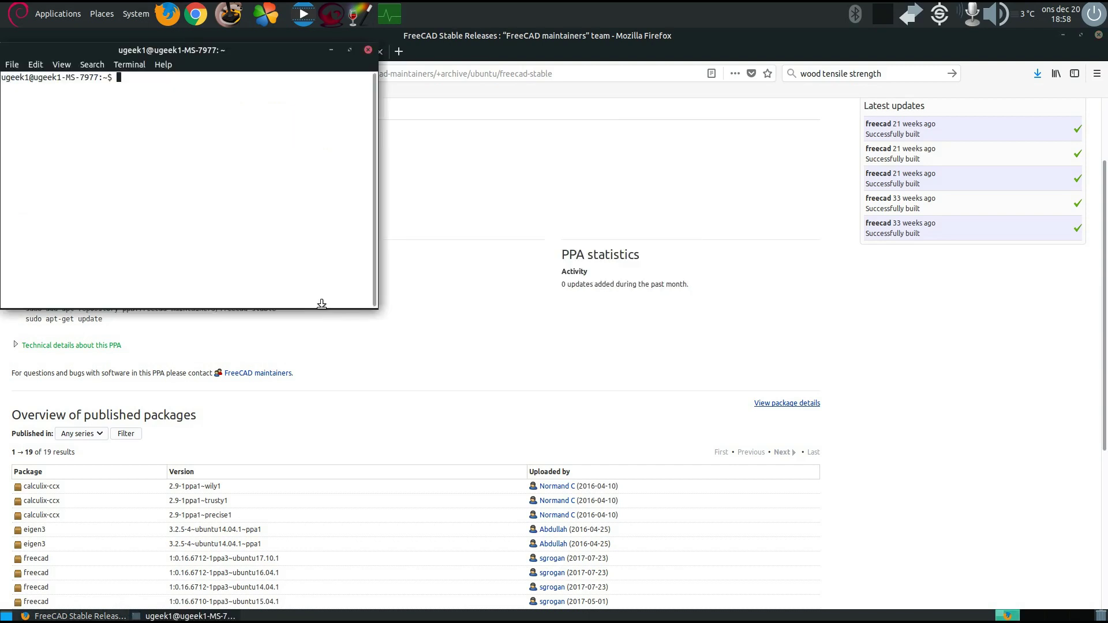
pyautogui.moveTo(104, 56); pyautogui.dragTo(527, 121)
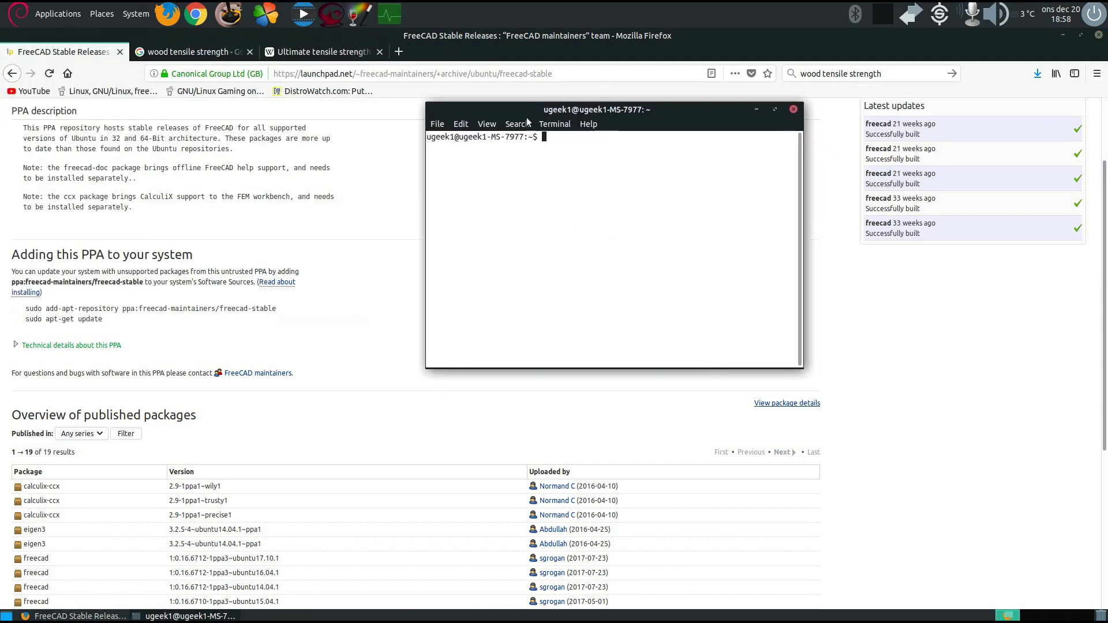
# Paste and run sudo add-apt-repository ppa:freecad-maintainers/freecad-stable, confirming the addition
pyautogui.tripleClick(101, 309)
pyautogui.hotkey('alt', 'Tab')
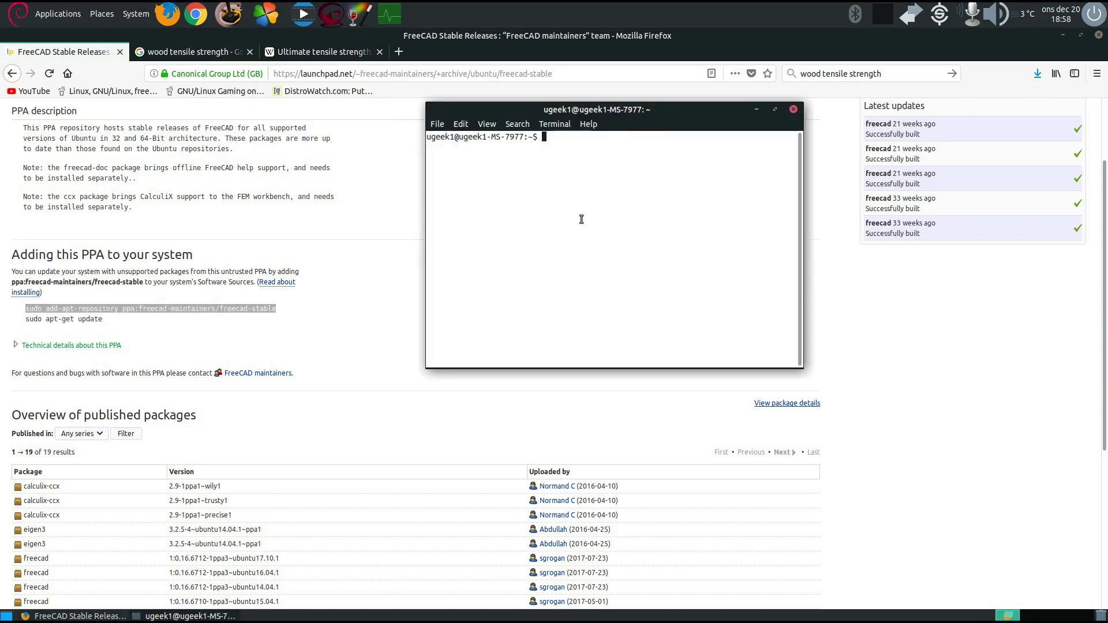
pyautogui.middleClick(599, 208)
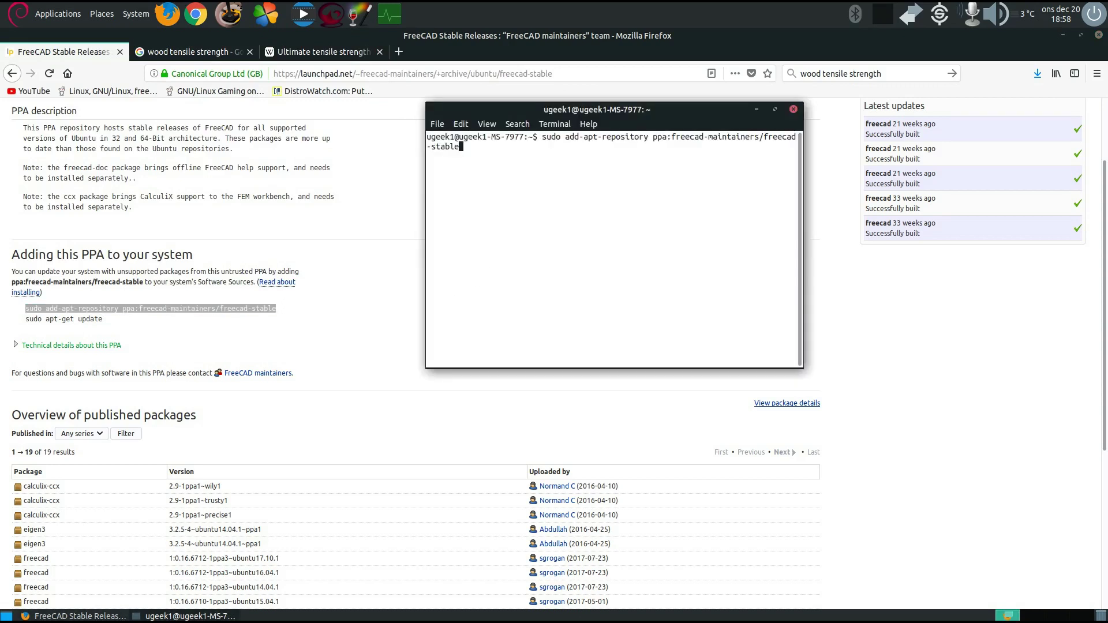
pyautogui.press('Return')
pyautogui.press('Return')
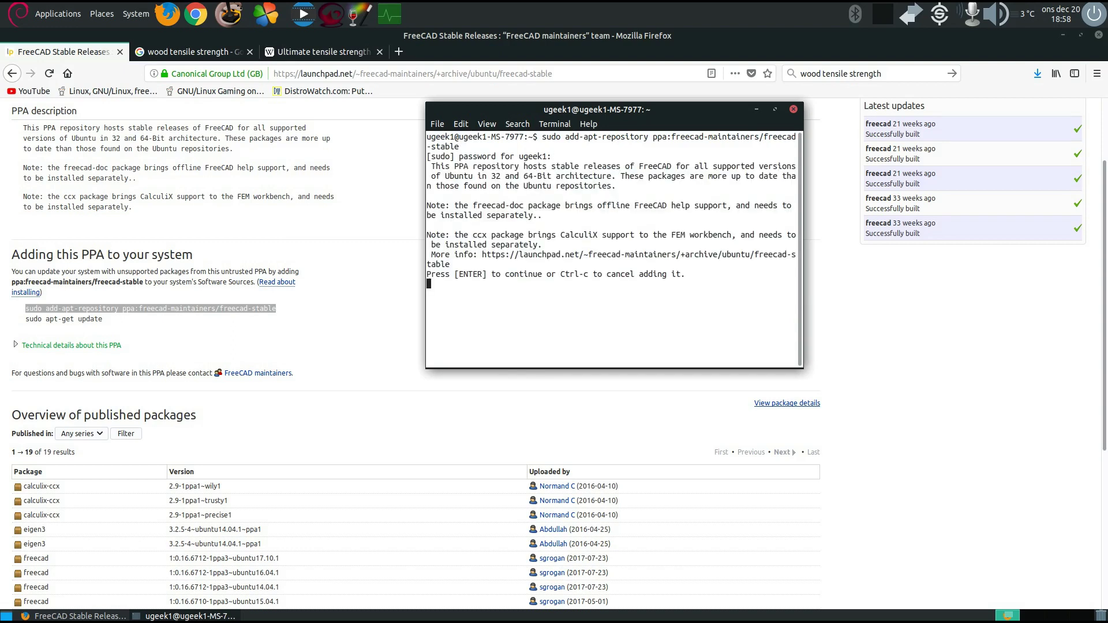
pyautogui.press('Return')
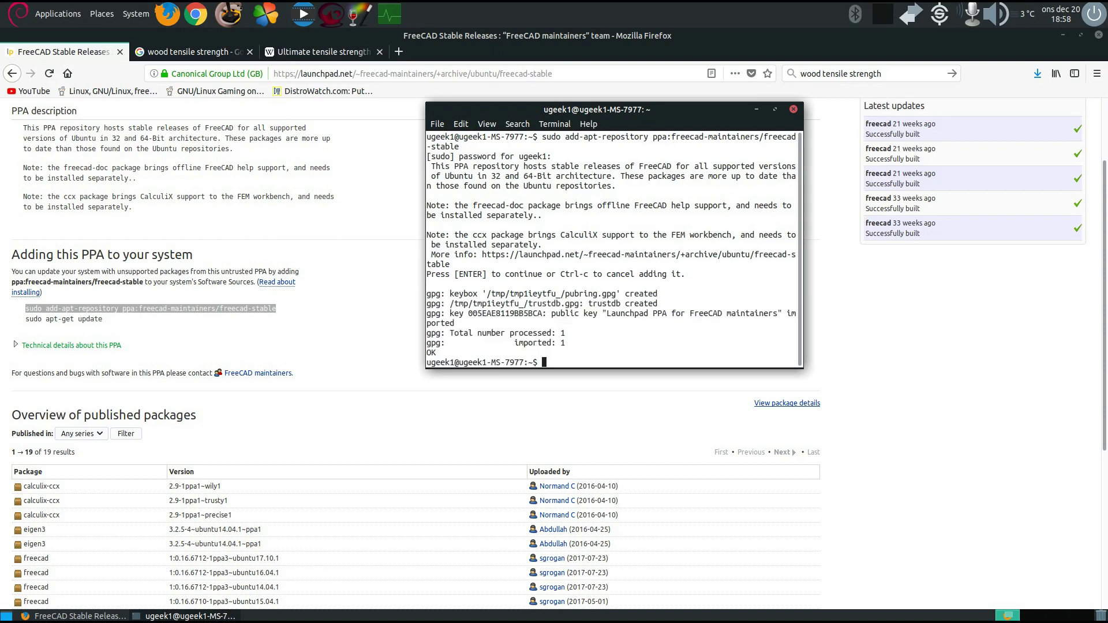
# Run sudo apt-get update, then type and erase the apt-get install freecad command
pyautogui.write('sudo apt-get update')
pyautogui.press('Return')
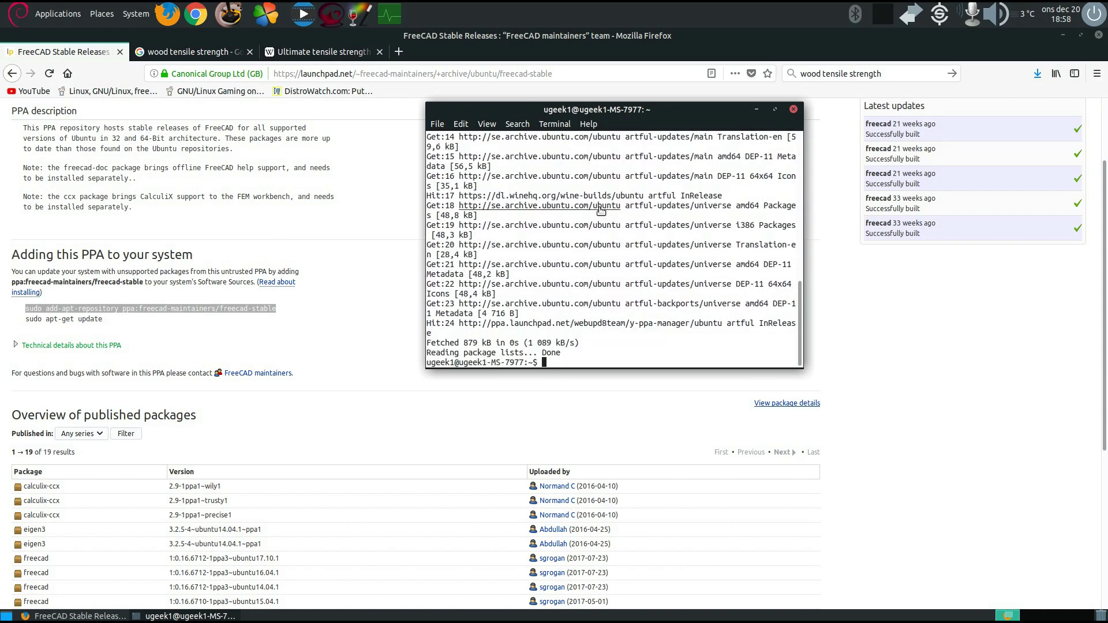
pyautogui.click(299, 304)
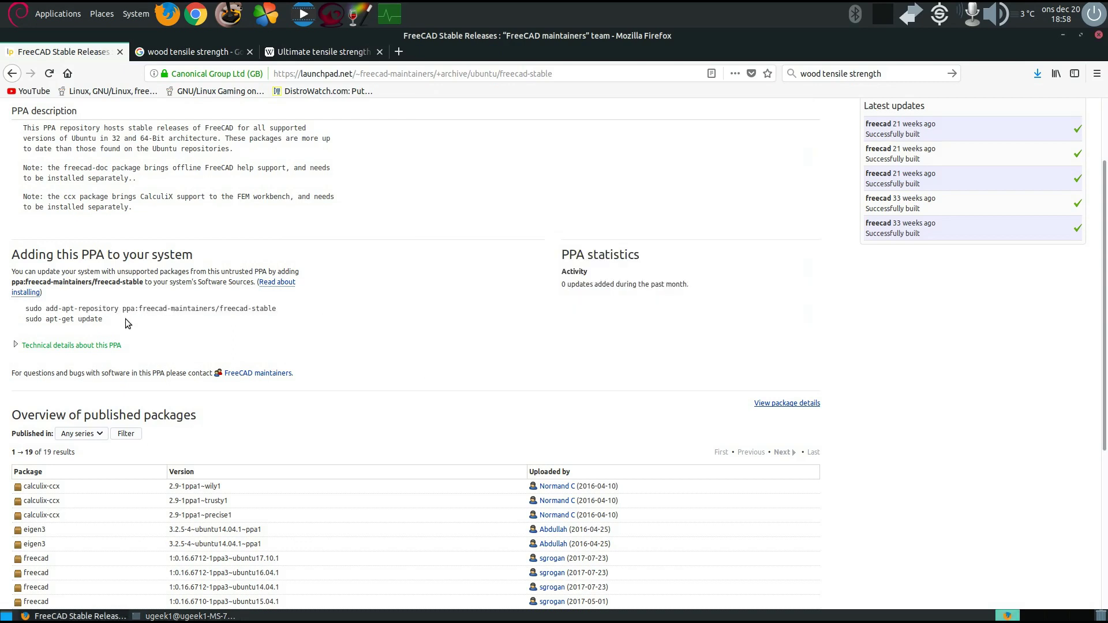
pyautogui.hotkey('alt', 'Tab')
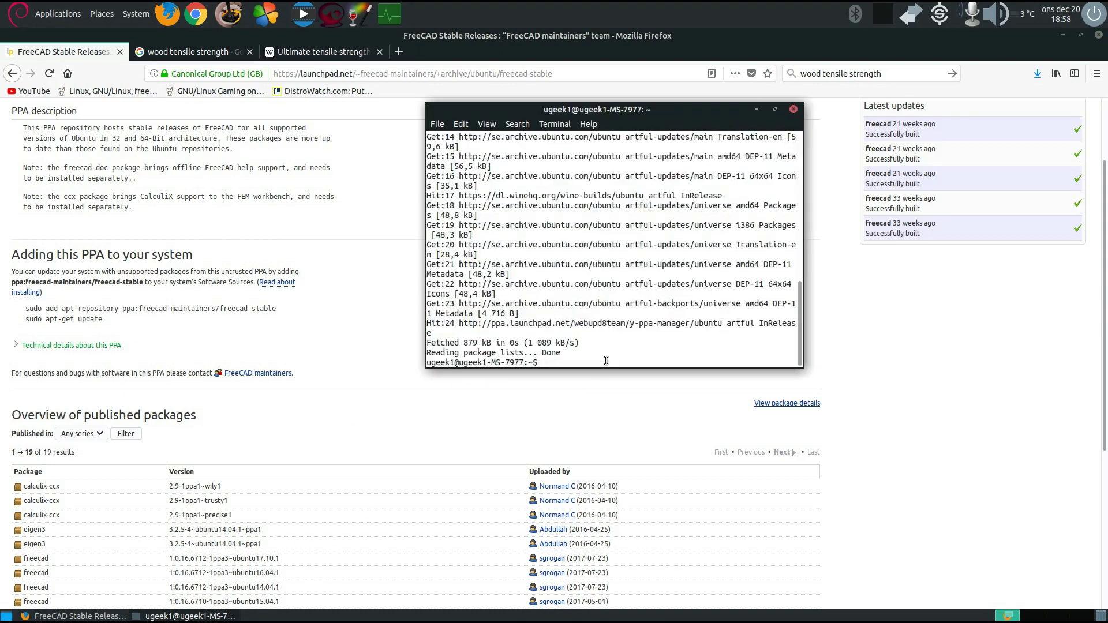
pyautogui.write('sudo apt-get install freecad')
pyautogui.press('BackSpace')
pyautogui.press('BackSpace')
pyautogui.press('BackSpace')
pyautogui.press('BackSpace')
pyautogui.press('BackSpace')
pyautogui.press('BackSpace')
pyautogui.press('BackSpace')
pyautogui.press('BackSpace')
pyautogui.press('BackSpace')
pyautogui.press('BackSpace')
pyautogui.press('BackSpace')
pyautogui.press('BackSpace')
pyautogui.press('BackSpace')
pyautogui.press('BackSpace')
pyautogui.press('BackSpace')
pyautogui.press('BackSpace')
pyautogui.press('BackSpace')
pyautogui.press('BackSpace')
pyautogui.press('BackSpace')
pyautogui.press('BackSpace')
# Close the terminal and launch the Software centre from the launcher
pyautogui.click(792, 111)
pyautogui.hotkey('ctrl', 'space')
pyautogui.write('sof')
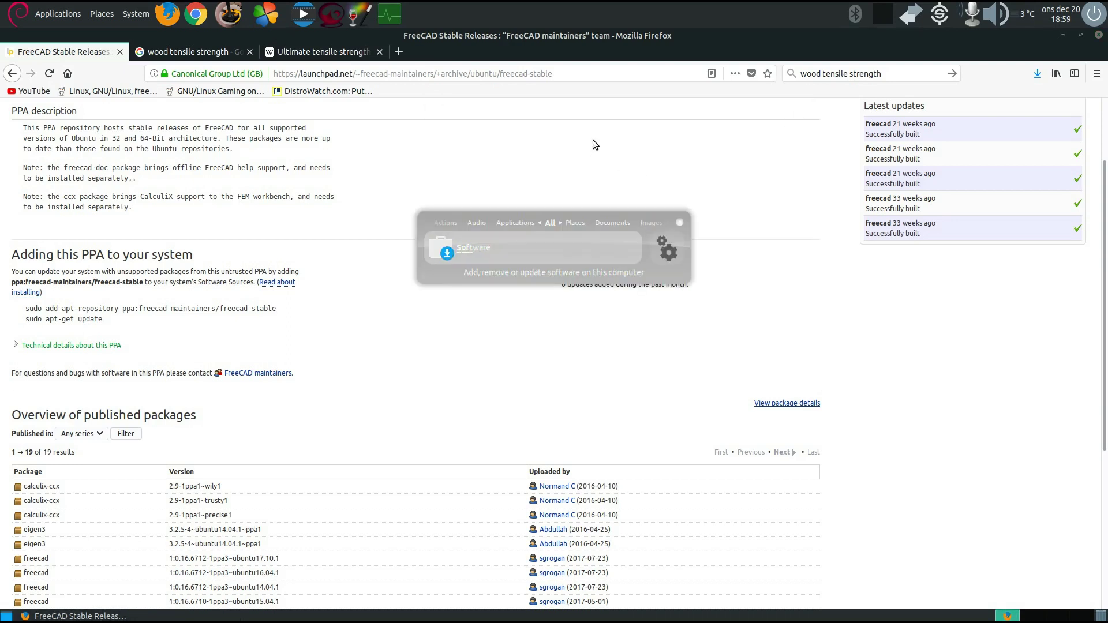
pyautogui.press('Return')
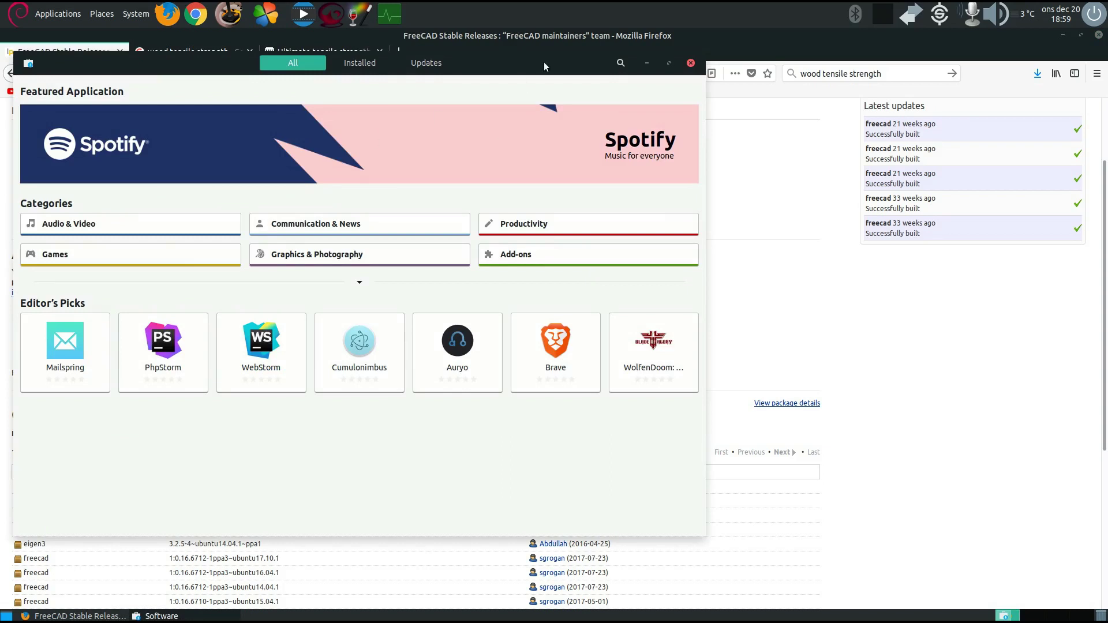
# Search Software for 'freecad', confirm it shows Installed, and close the store
pyautogui.click(620, 62)
pyautogui.write('f')
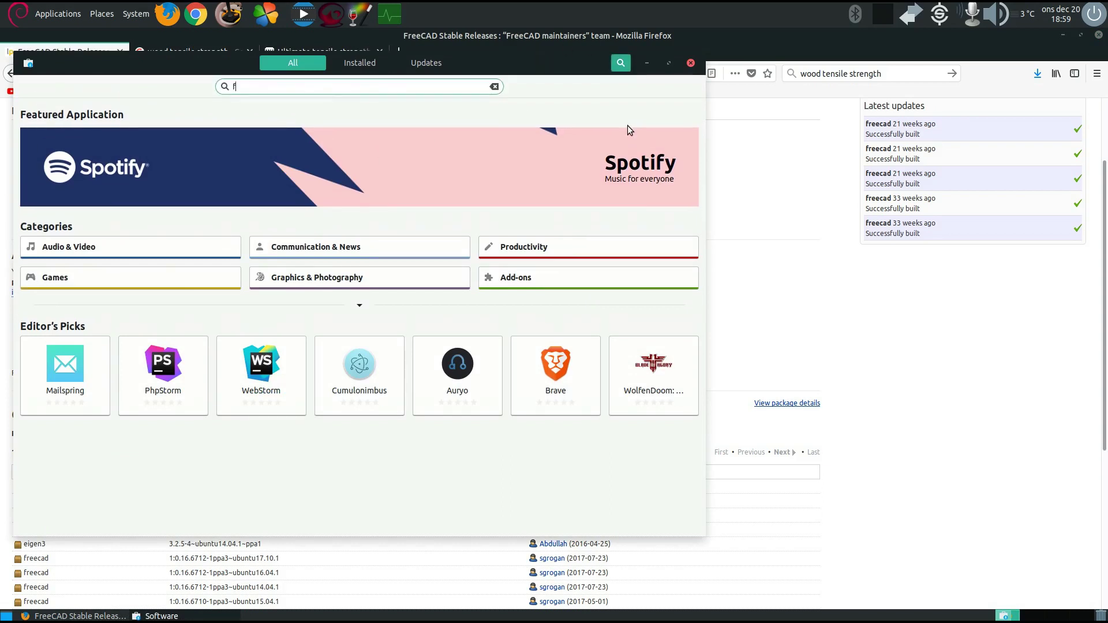
pyautogui.write('reecad')
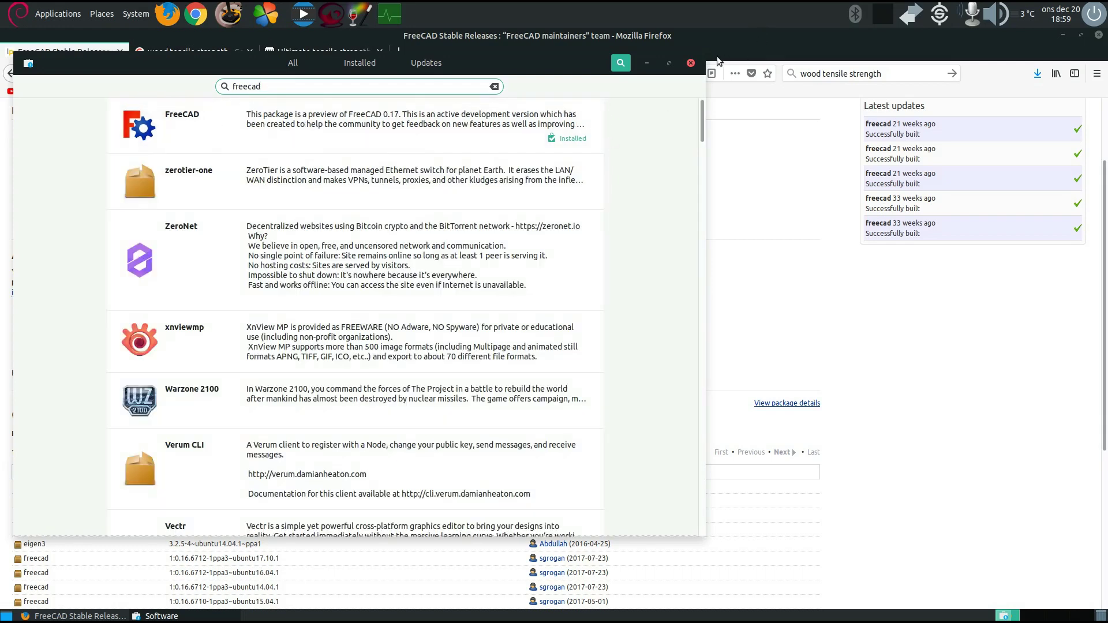
pyautogui.click(693, 61)
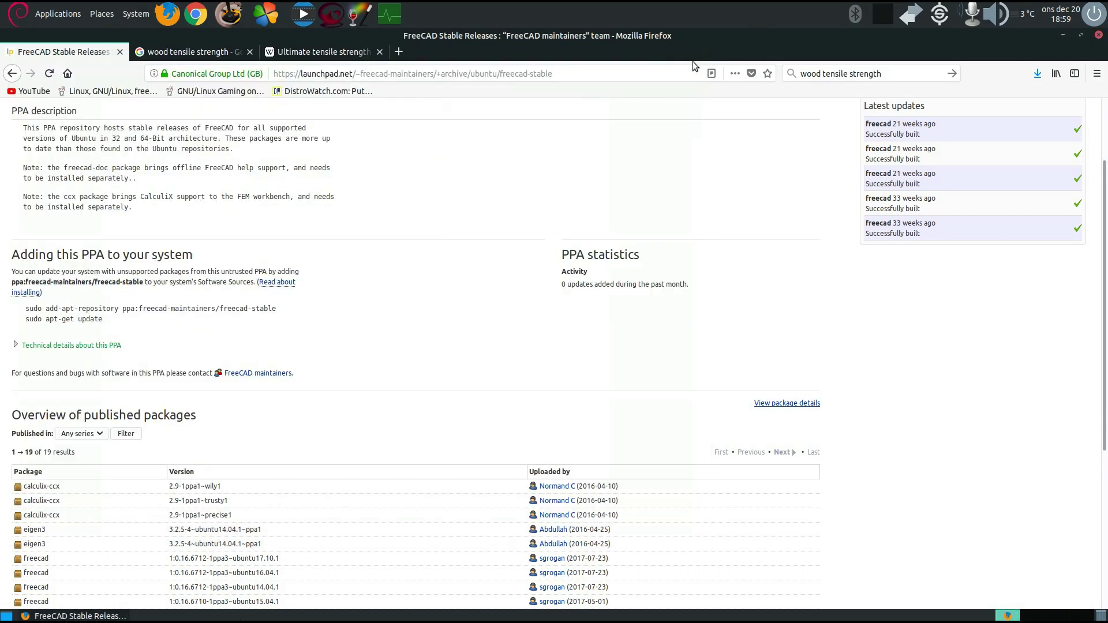
pyautogui.hotkey('ctrl', 'space')
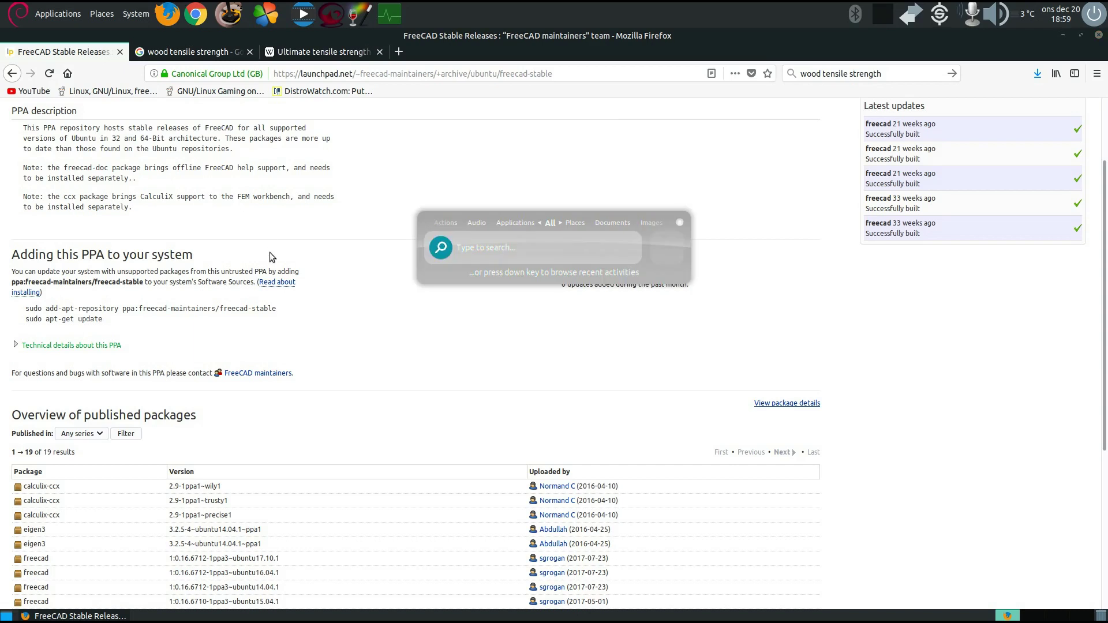
# Launch FreeCAD by typing 'free' in the launcher and wait for the Start Center
pyautogui.write('free')
pyautogui.press('Return')
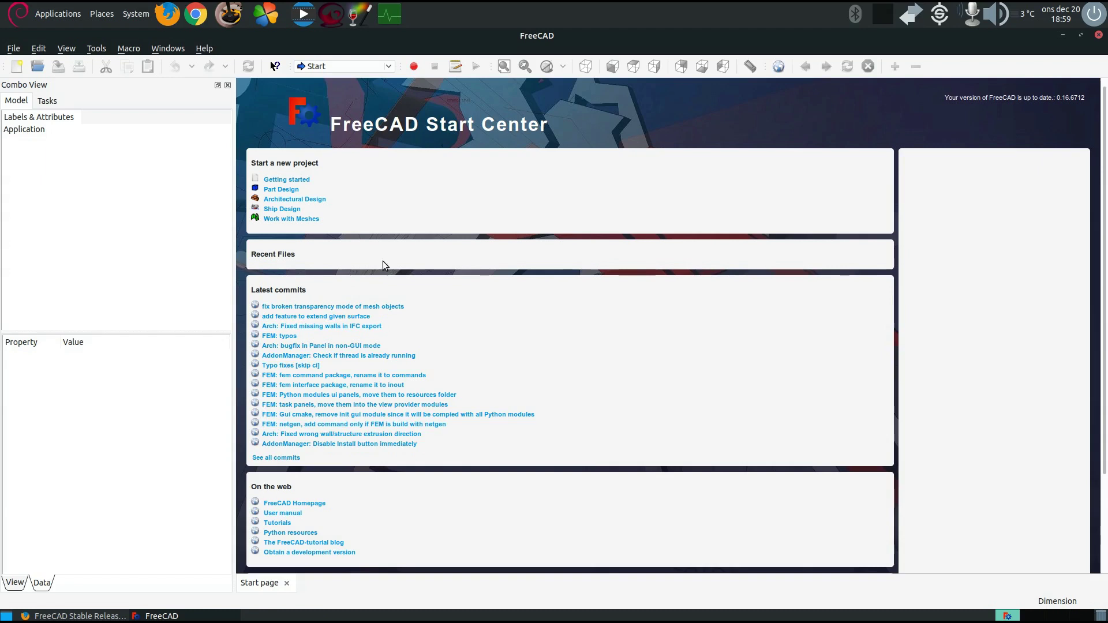
pyautogui.moveTo(274, 214)
pyautogui.moveTo(275, 193)
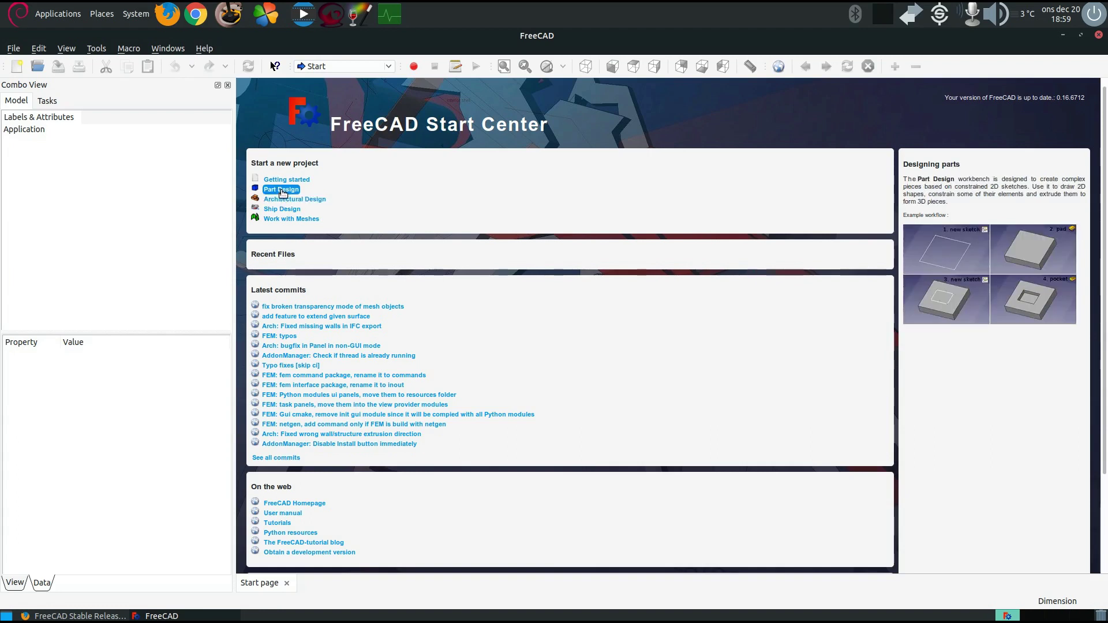
# Start a new Part Design project and add a Cube to the document
pyautogui.click(283, 193)
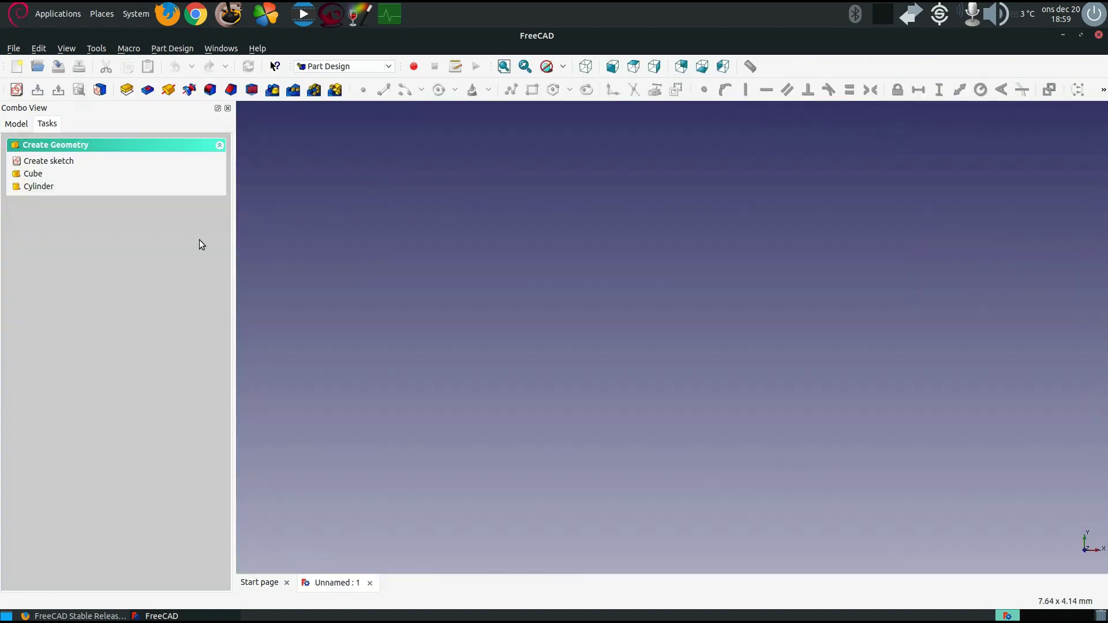
pyautogui.click(33, 175)
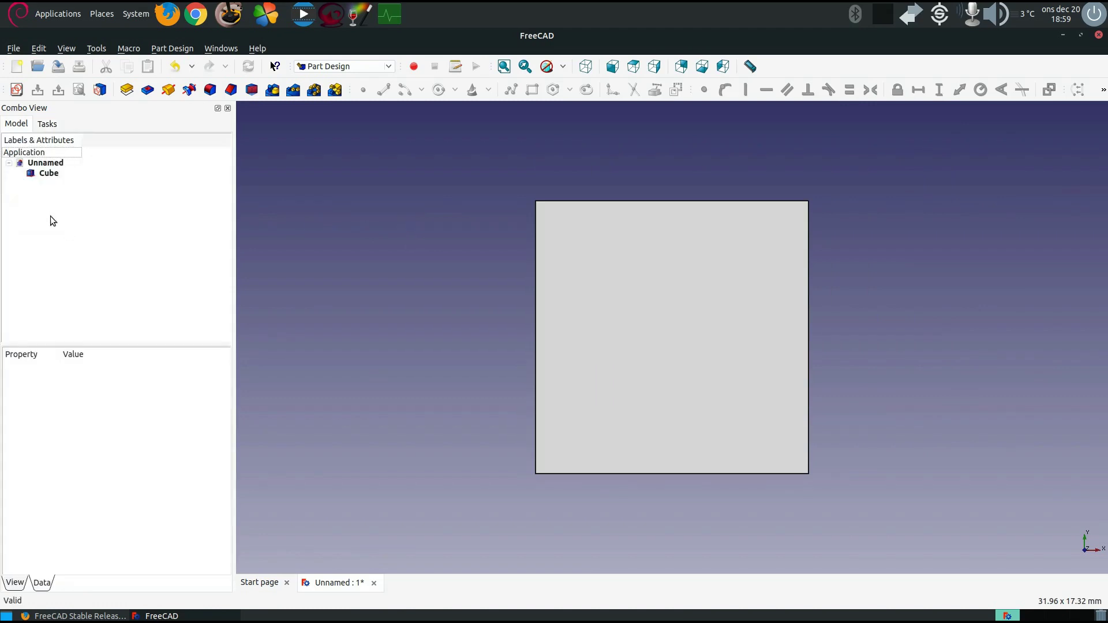
pyautogui.click(54, 173)
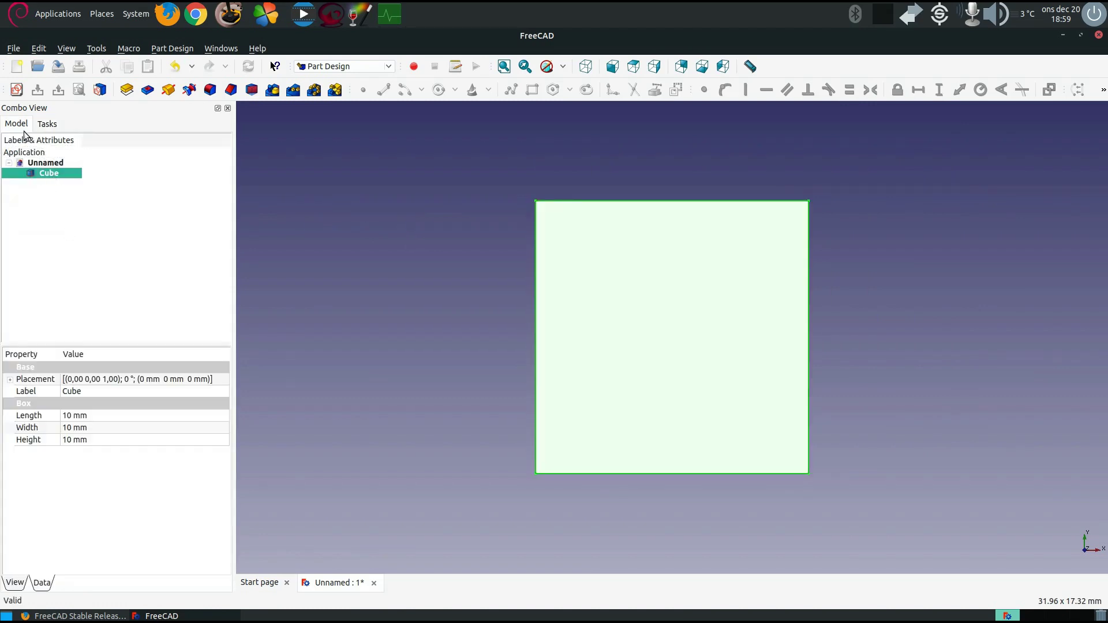
pyautogui.rightClick(51, 174)
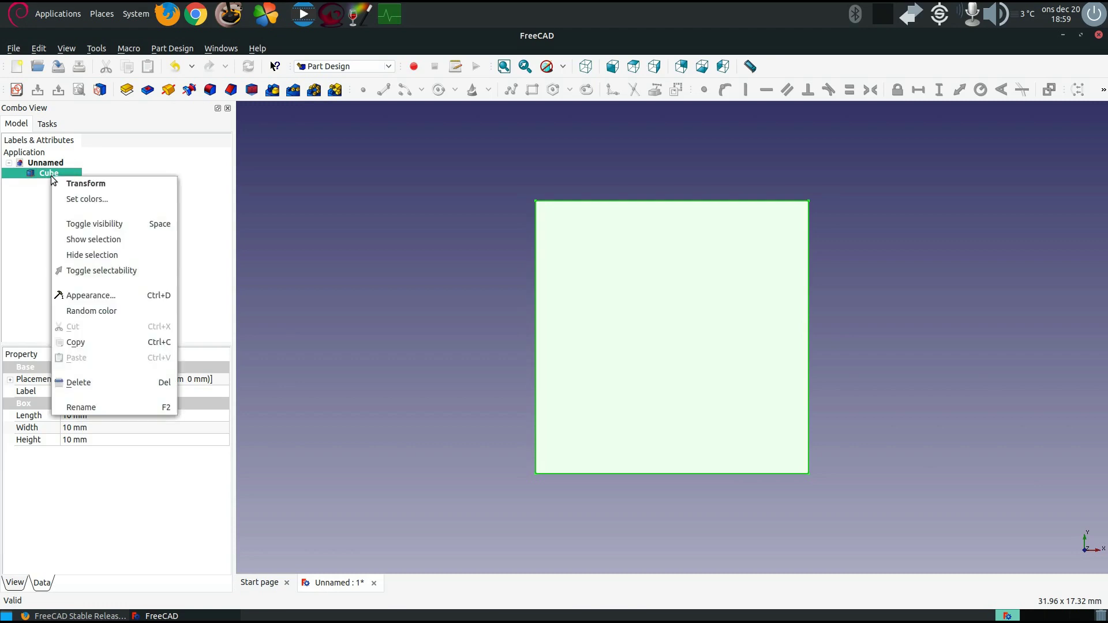
pyautogui.click(26, 215)
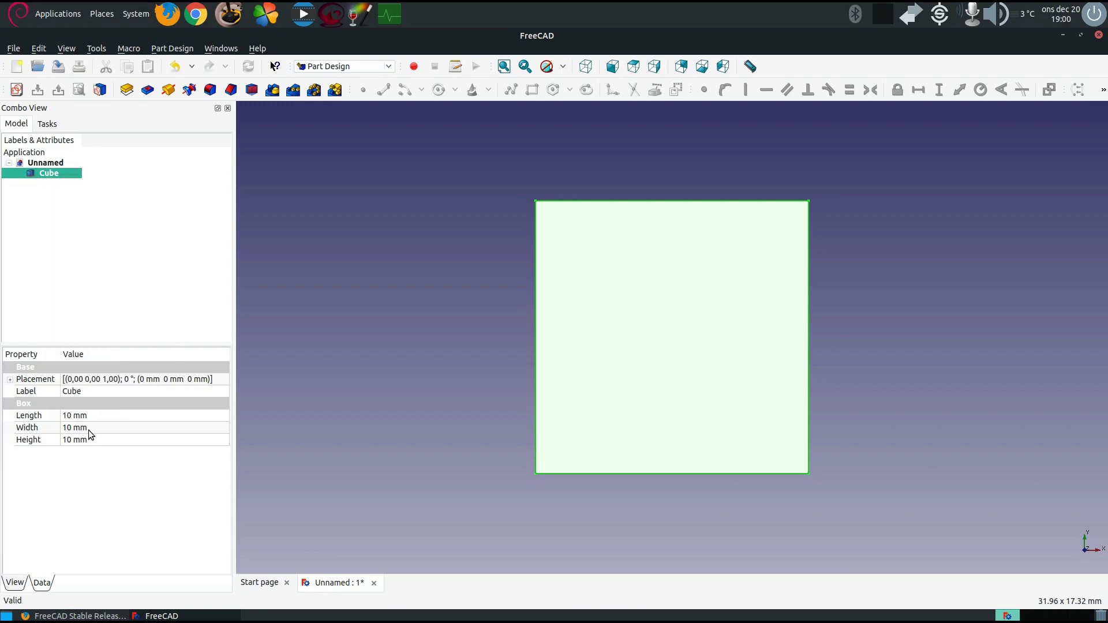
# Set the Cube's Length to 2000 mm and orbit to view the long box
pyautogui.click(84, 441)
pyautogui.doubleClick(82, 427)
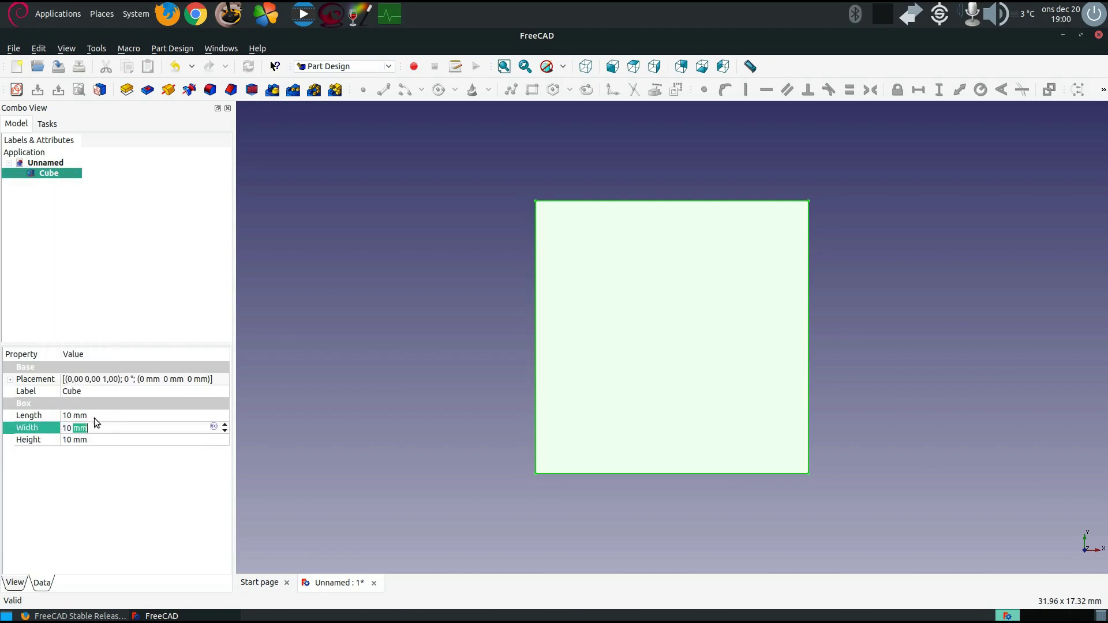
pyautogui.click(94, 416)
pyautogui.moveTo(103, 416); pyautogui.dragTo(60, 406)
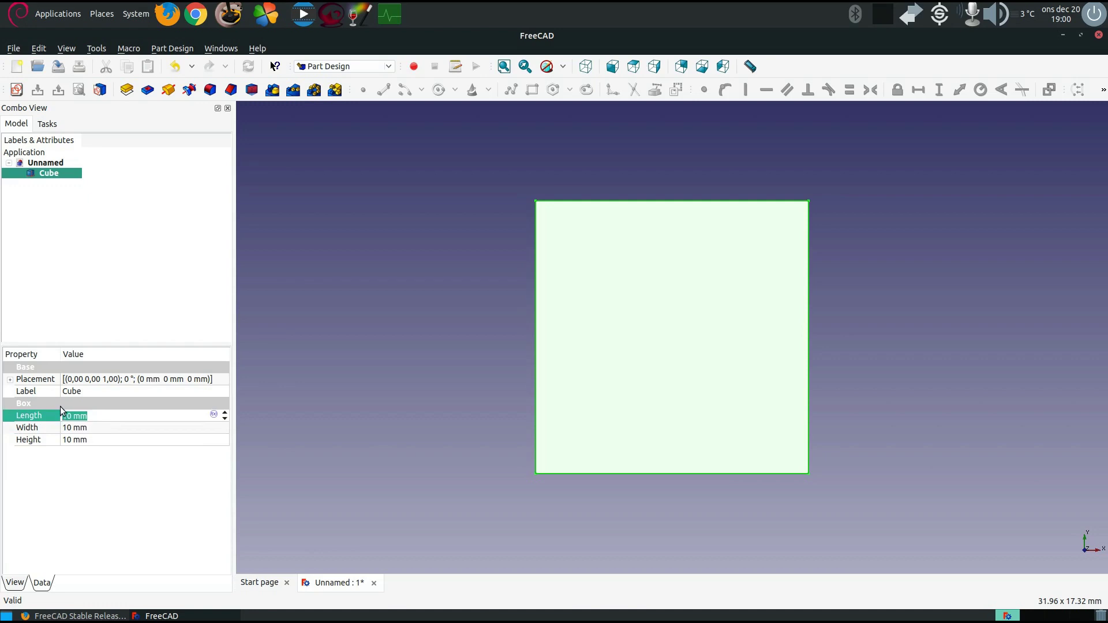
pyautogui.write('2000')
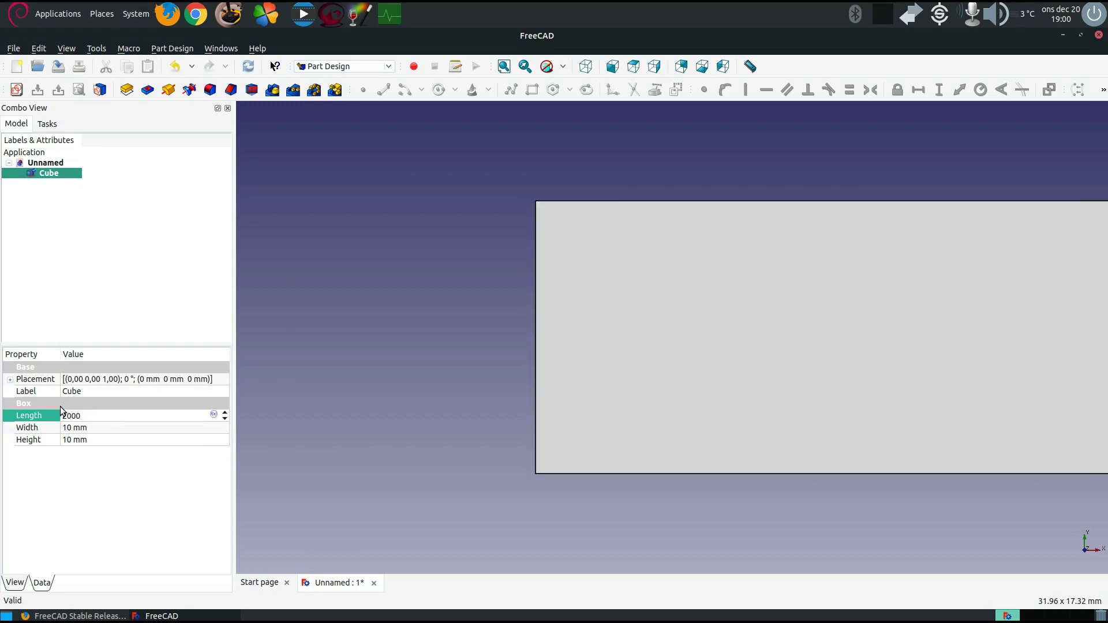
pyautogui.press('Return')
pyautogui.scroll(2, 532, 350)
pyautogui.scroll(-12, 431, 231)
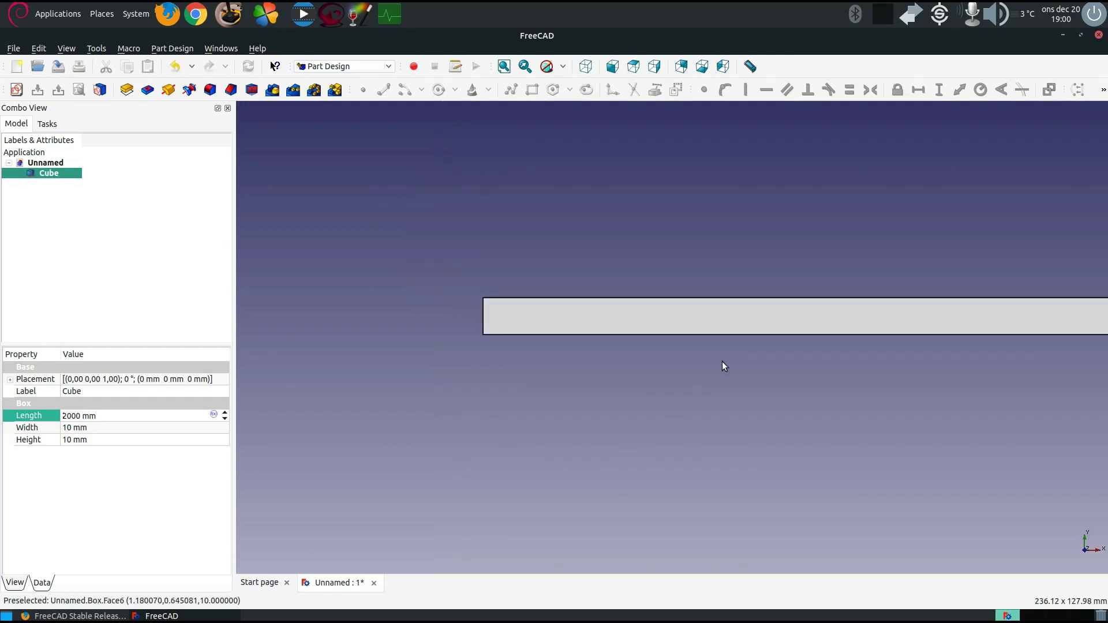
pyautogui.moveTo(722, 361); pyautogui.dragTo(759, 269, button='middle')
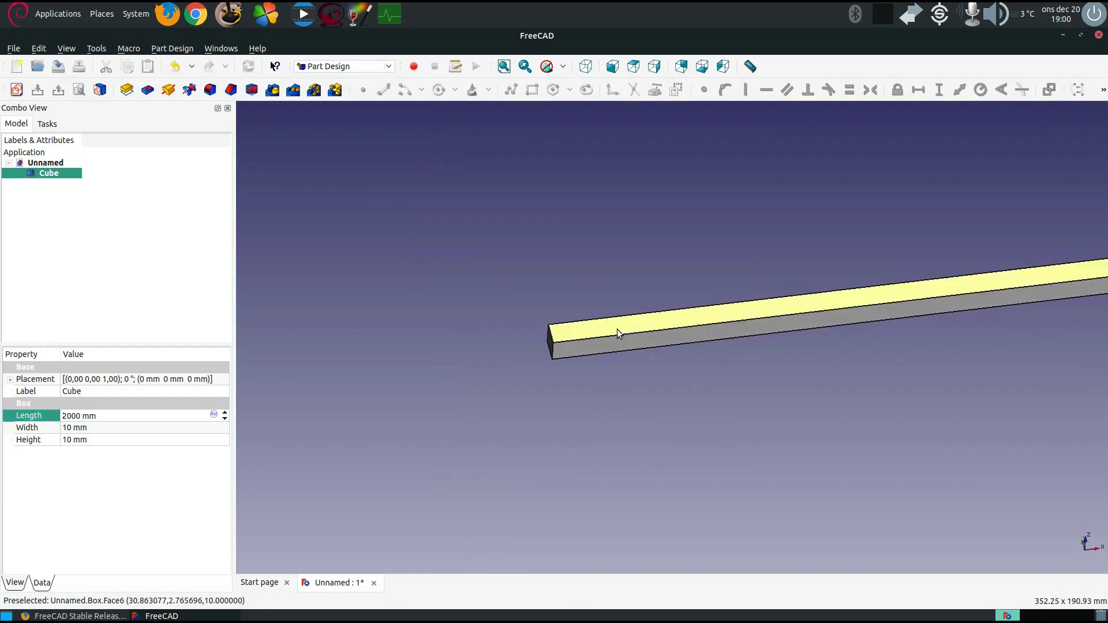
# Set the Cube's Width to 350 mm and Height to 30 mm
pyautogui.click(107, 429)
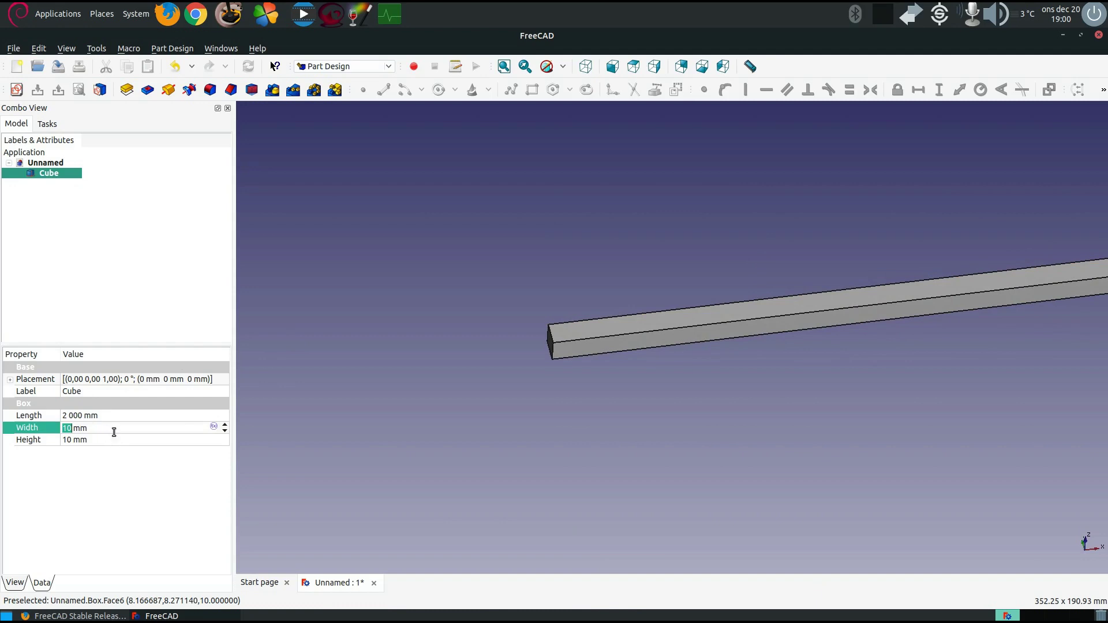
pyautogui.tripleClick(118, 431)
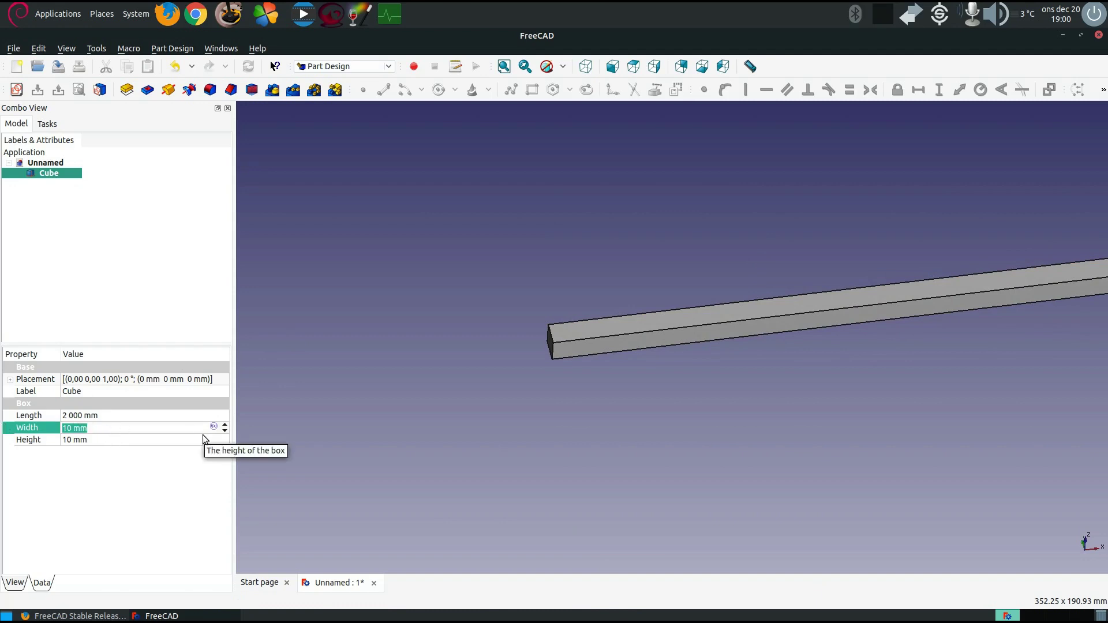
pyautogui.write('350')
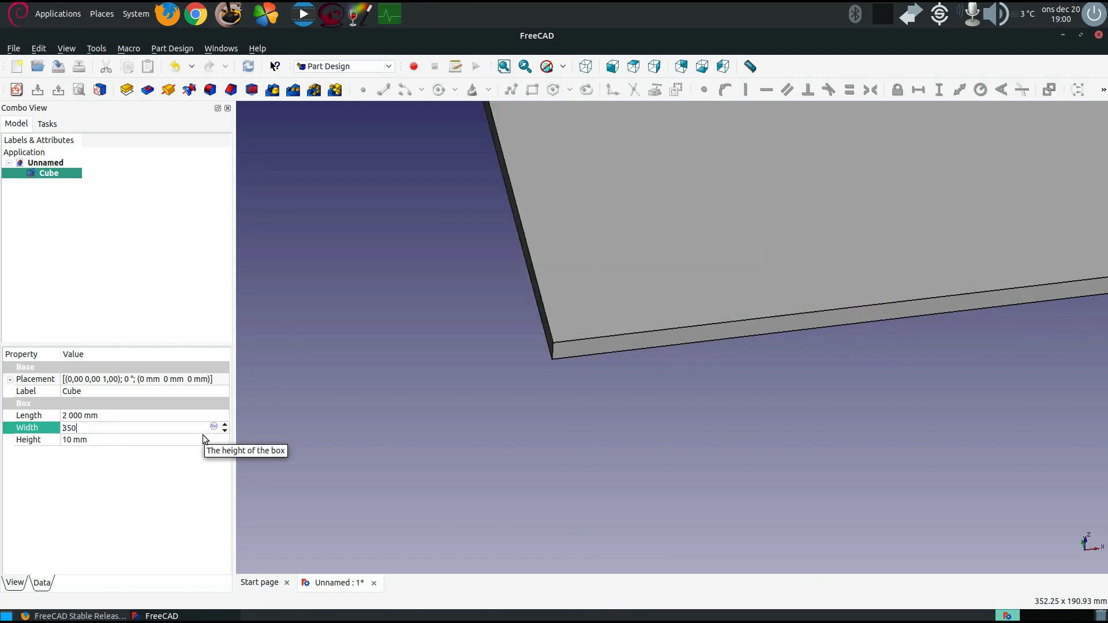
pyautogui.scroll(-5, 523, 399)
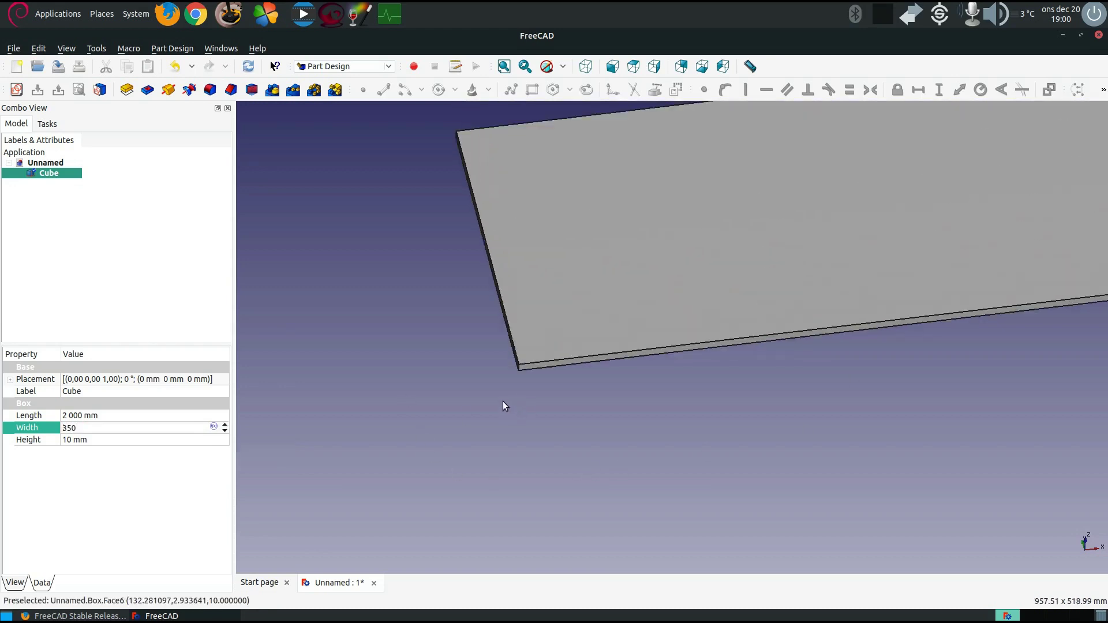
pyautogui.click(105, 442)
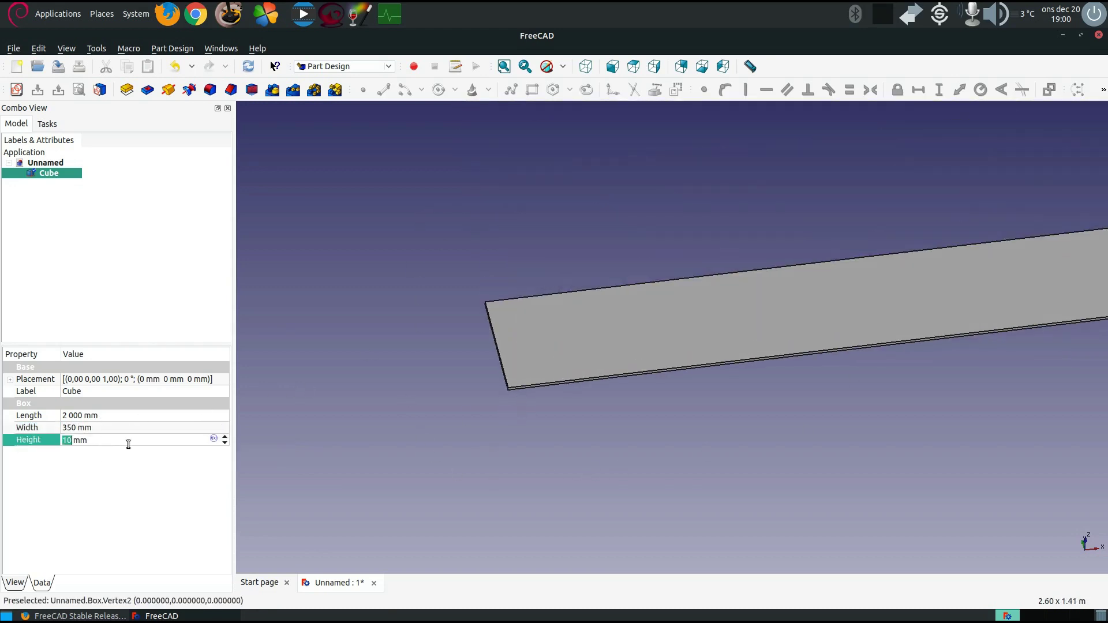
pyautogui.write('30')
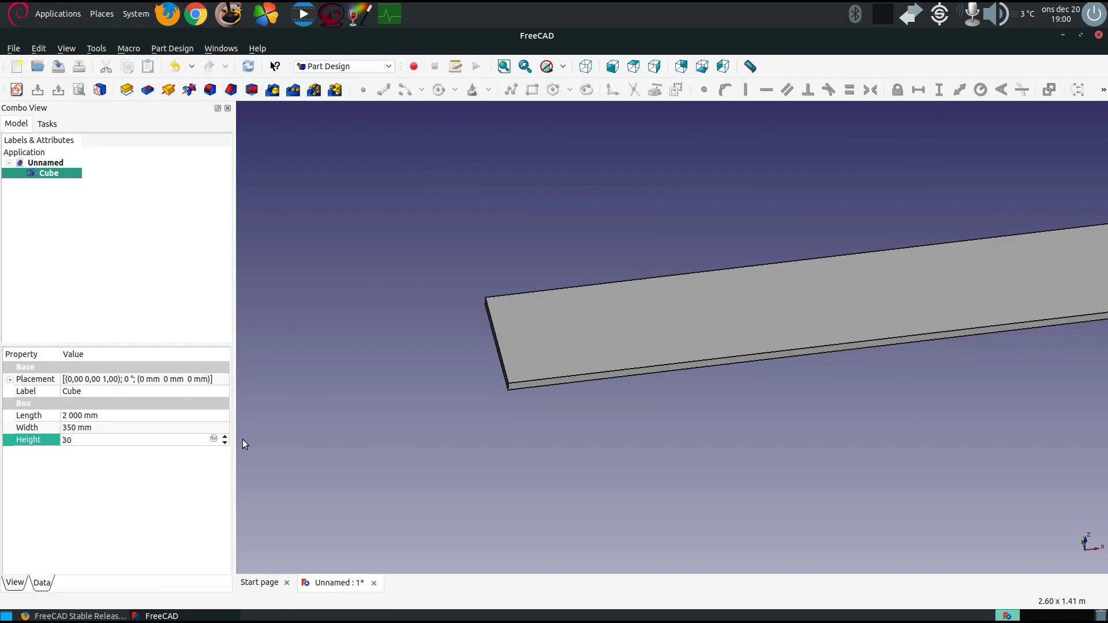
pyautogui.click(159, 427)
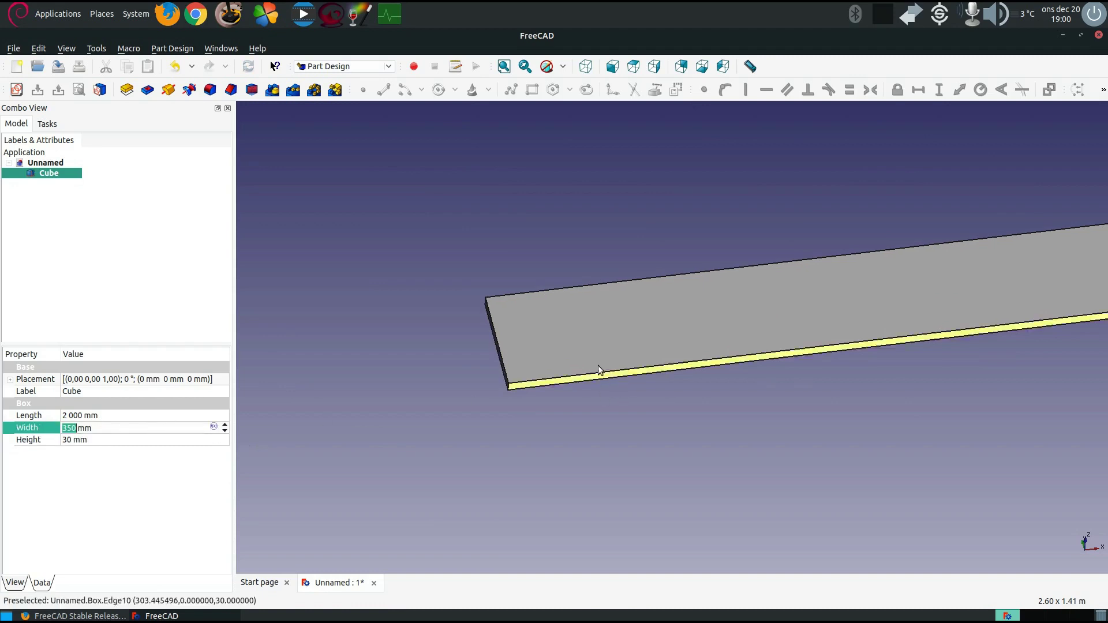
pyautogui.rightClick(526, 331)
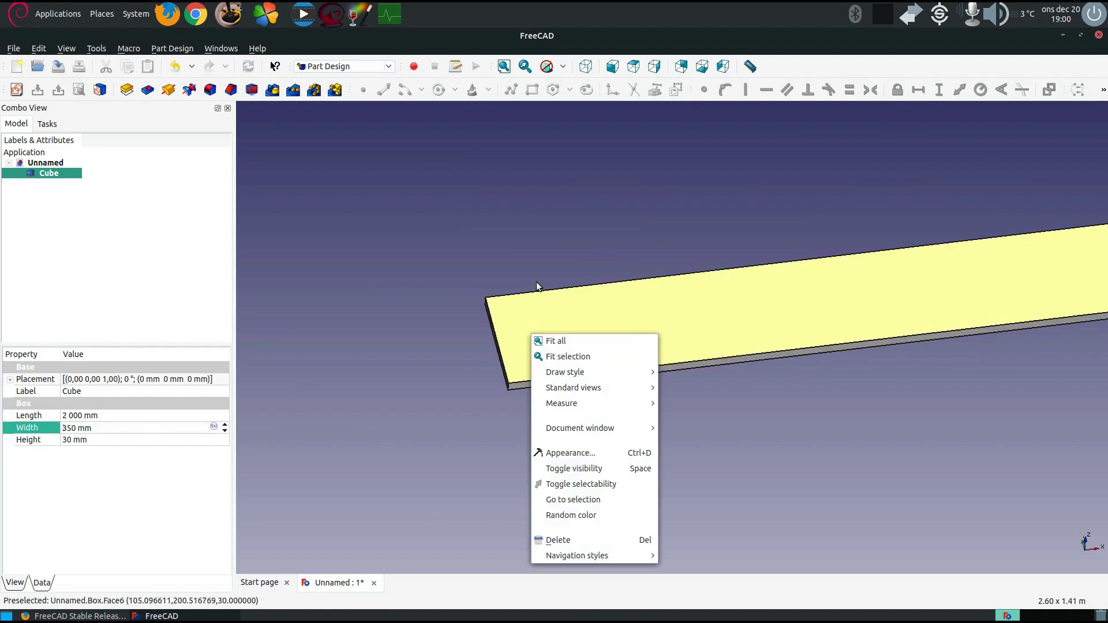
# Choose FEM from the View > Workbench menu, keeping the 2000 × 350 × 30 mm Cube
pyautogui.click(457, 241)
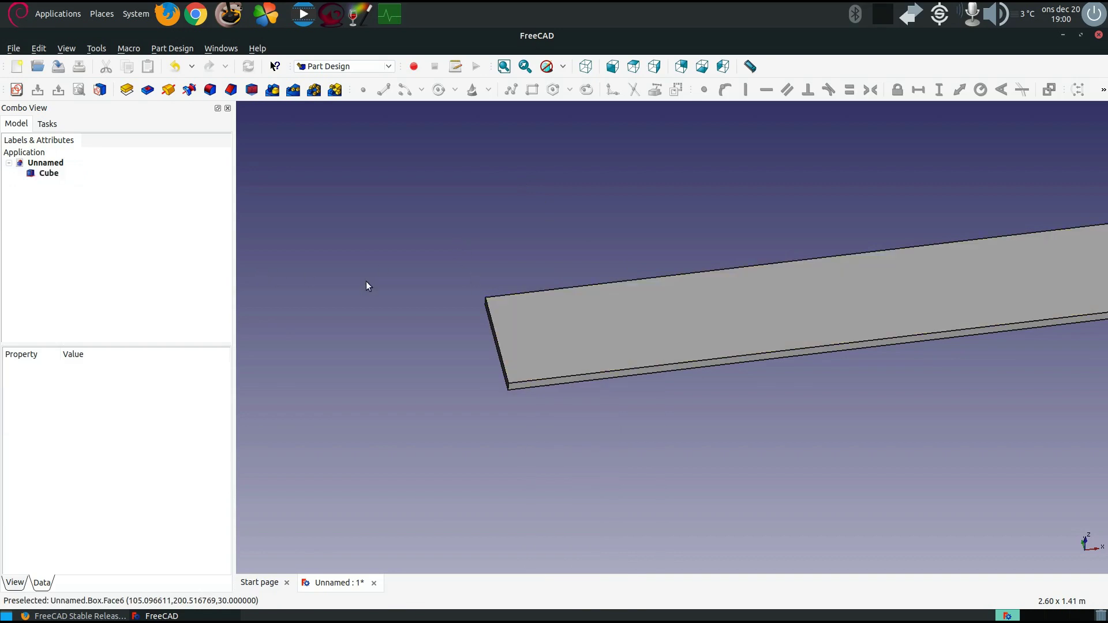
pyautogui.click(42, 174)
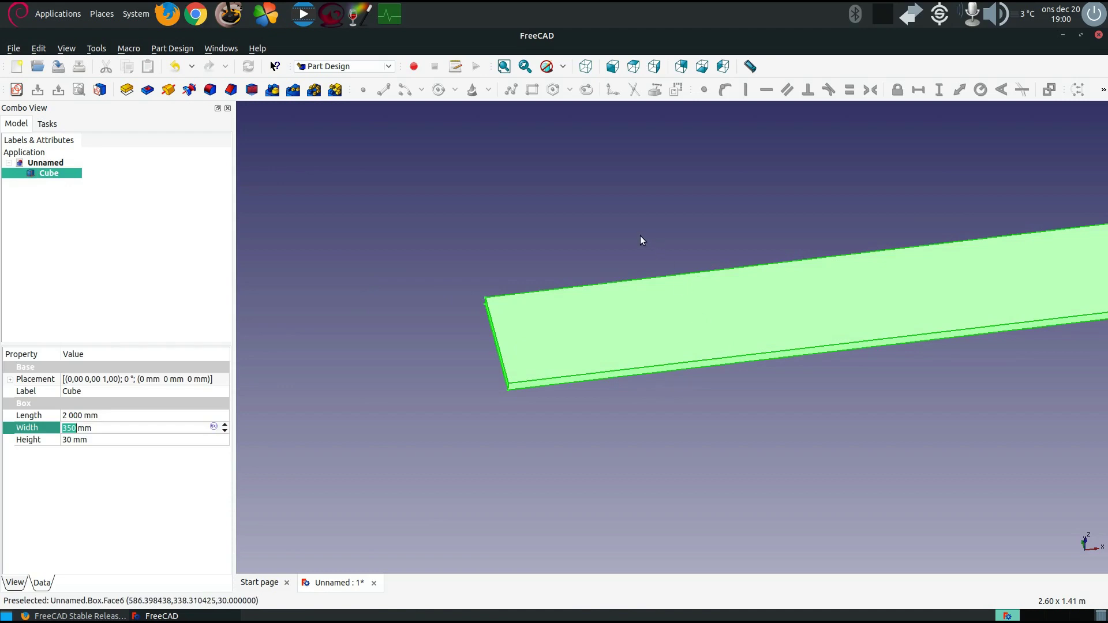
pyautogui.click(480, 222)
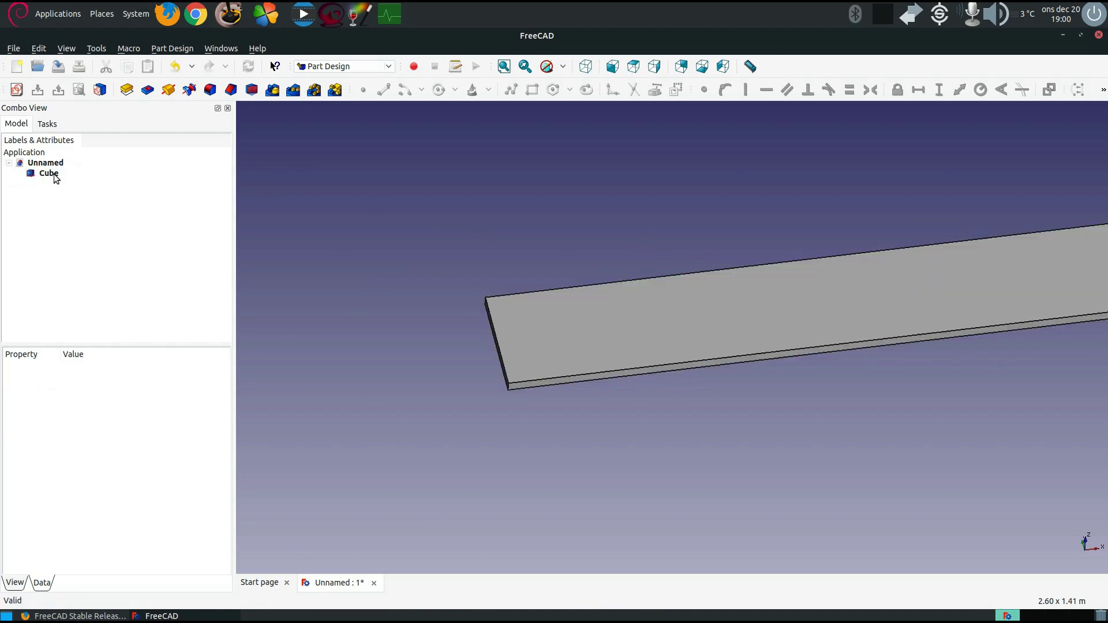
pyautogui.click(97, 49)
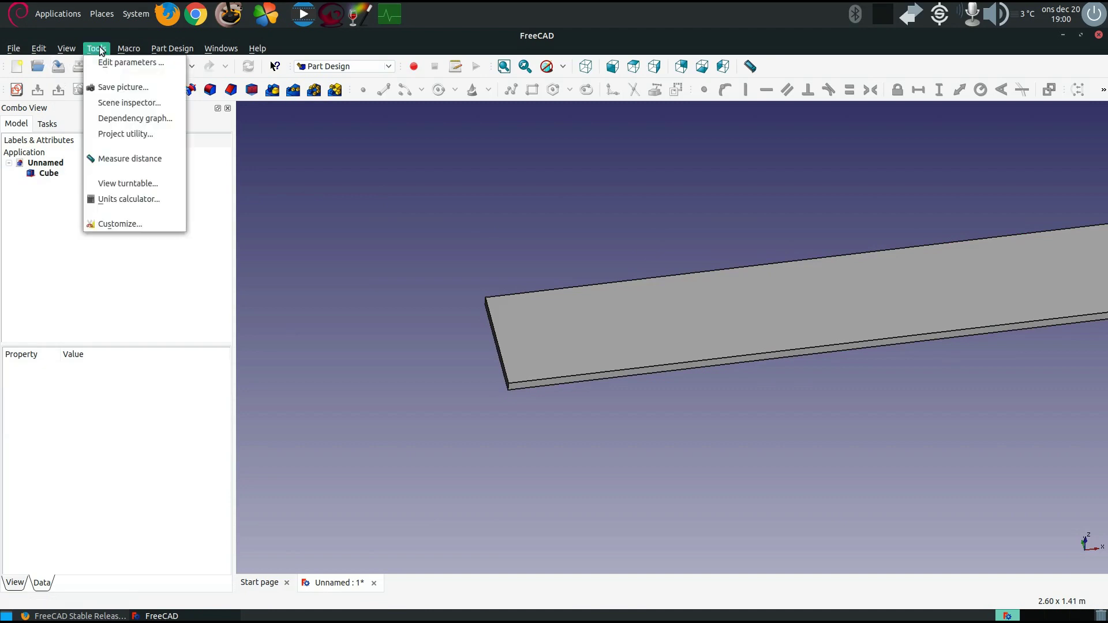
pyautogui.moveTo(69, 50)
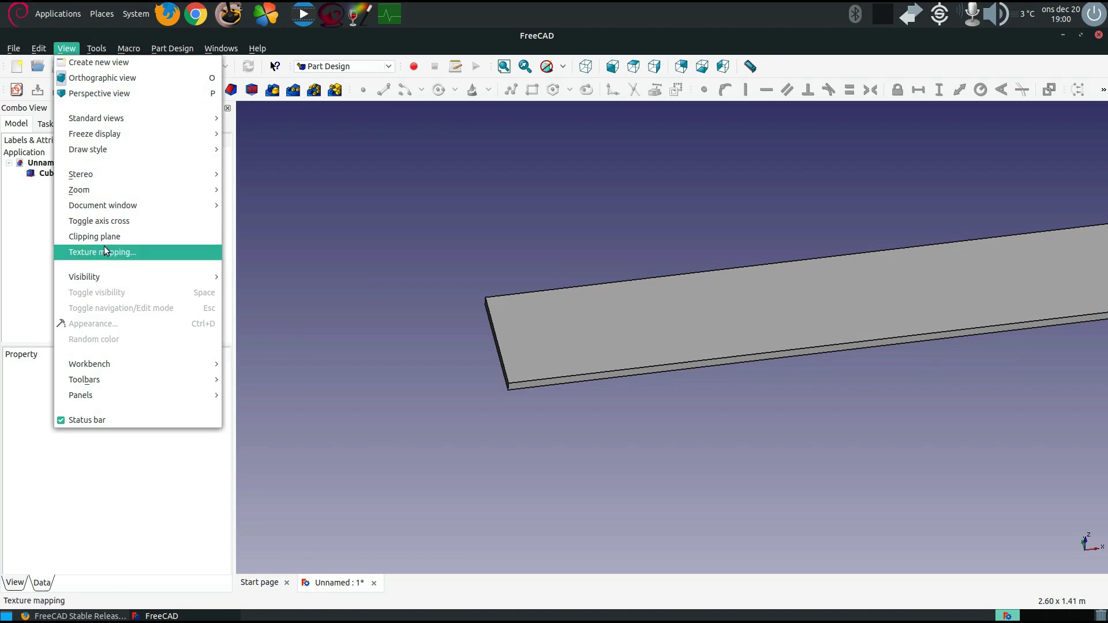
pyautogui.moveTo(108, 364)
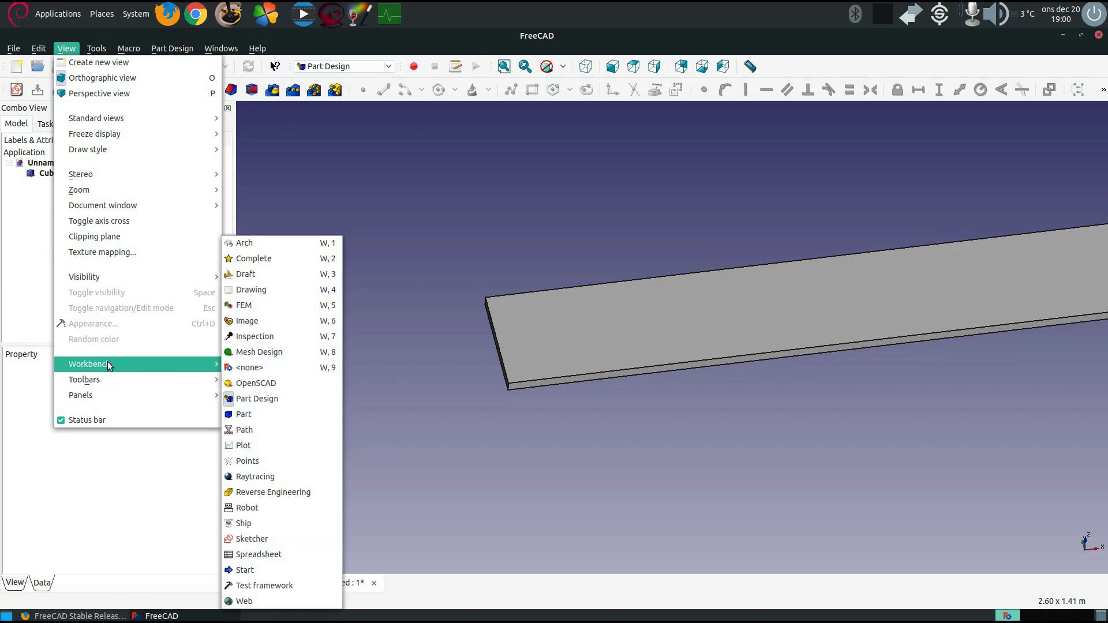
pyautogui.click(257, 306)
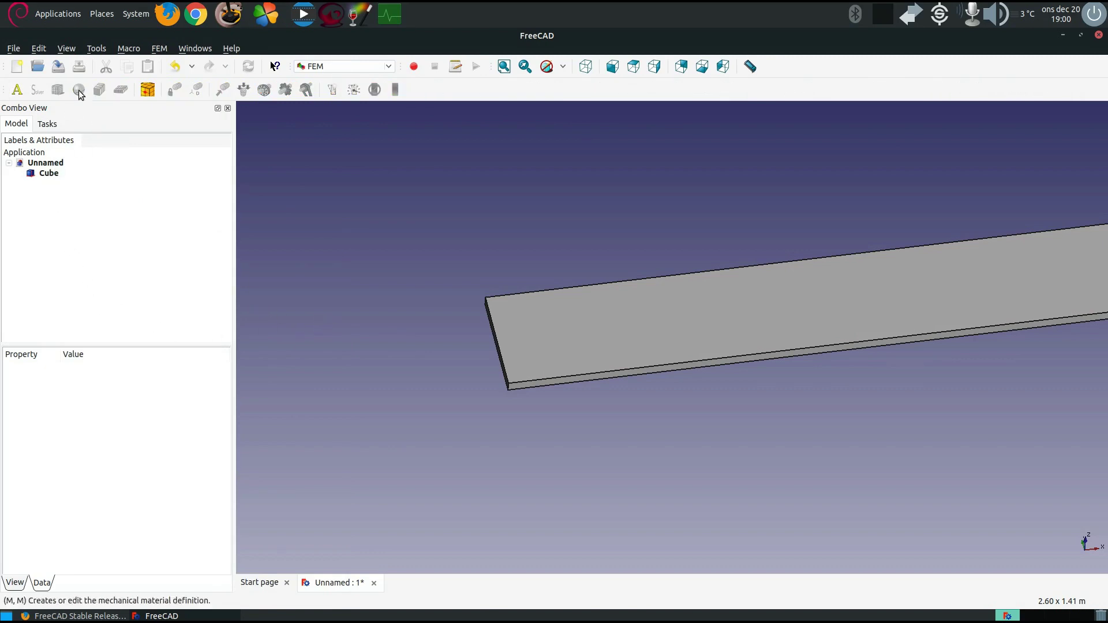
# Create a mechanical analysis of the Cube, accept the default tetrahedral mesh, and inspect Box_Mesh
pyautogui.click(58, 173)
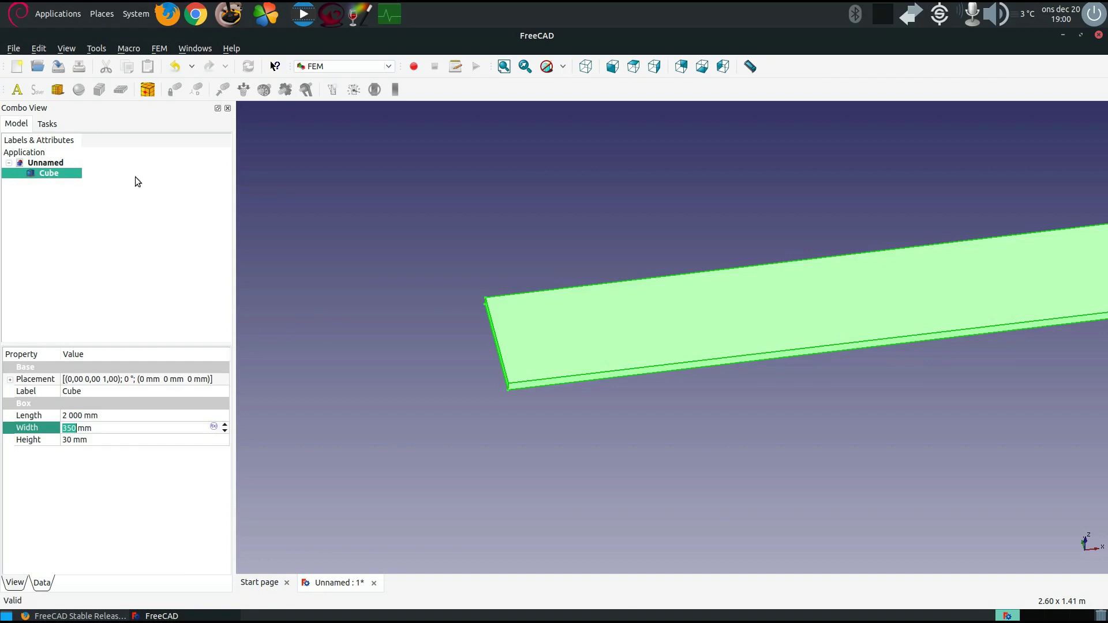
pyautogui.click(18, 91)
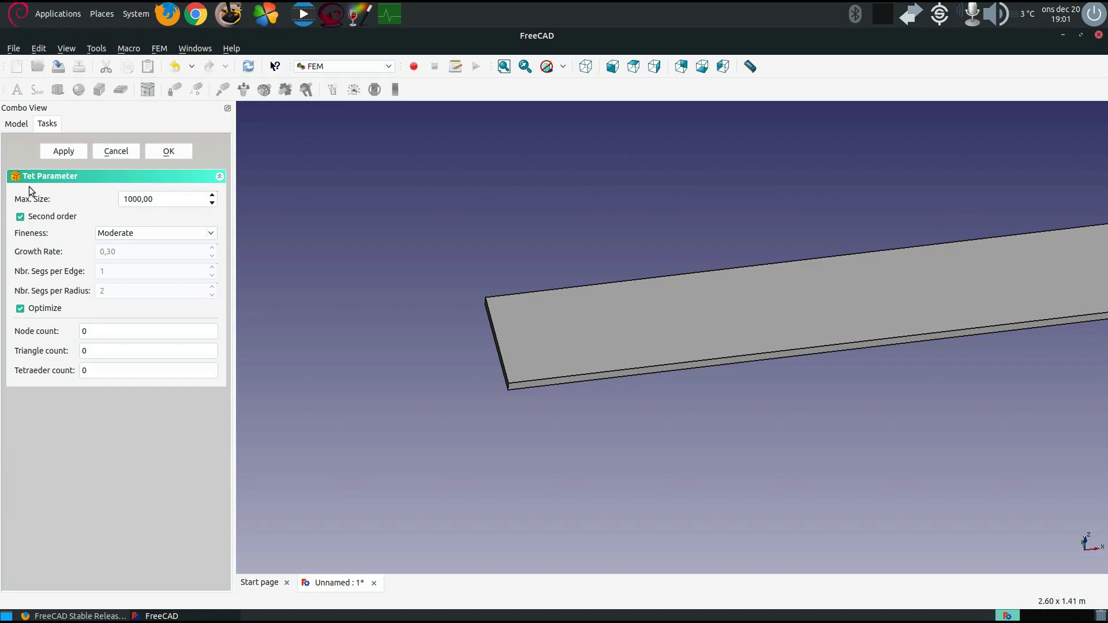
pyautogui.click(71, 154)
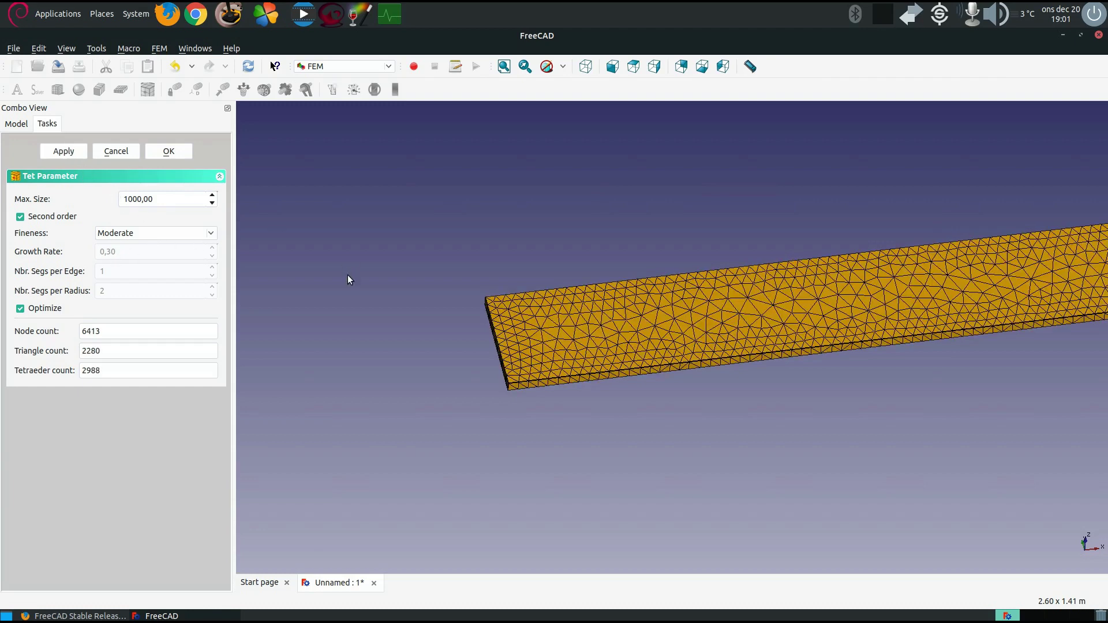
pyautogui.click(169, 153)
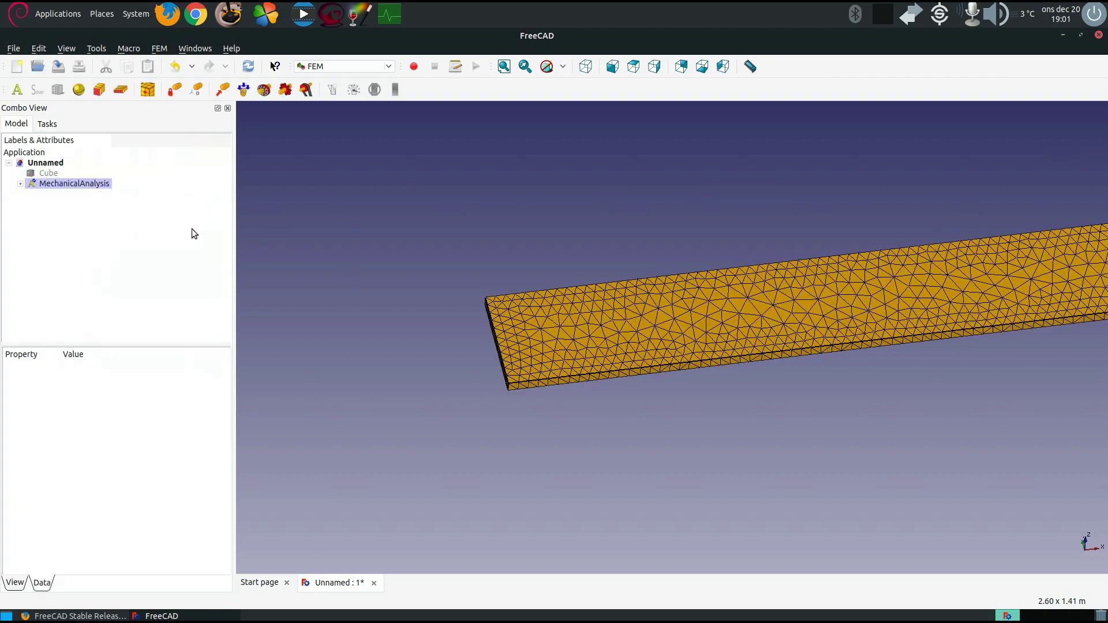
pyautogui.click(20, 183)
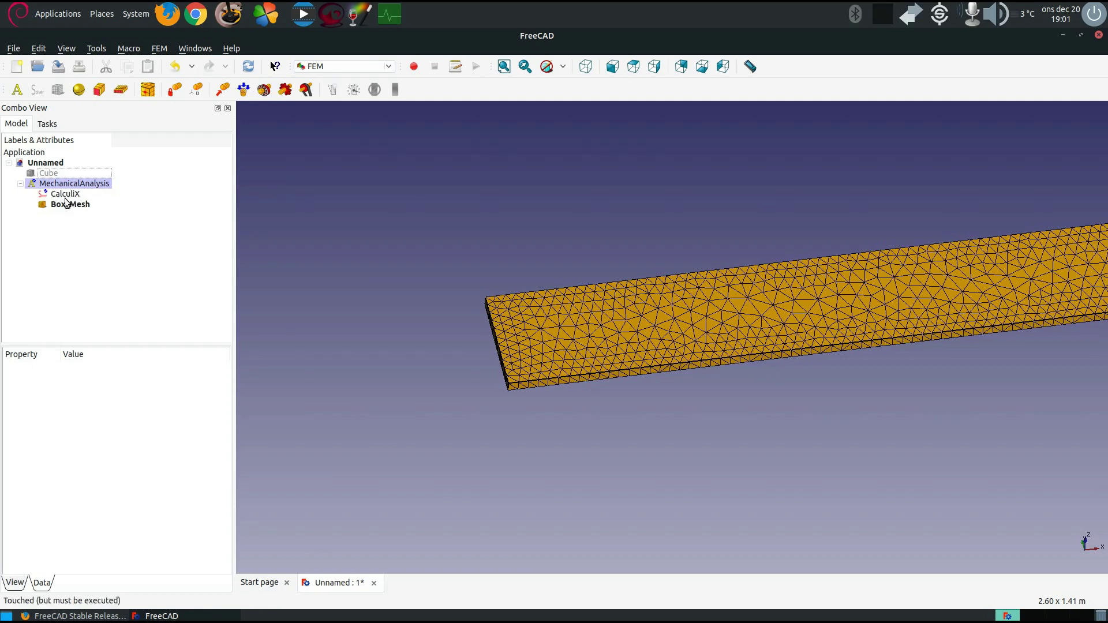
pyautogui.click(70, 205)
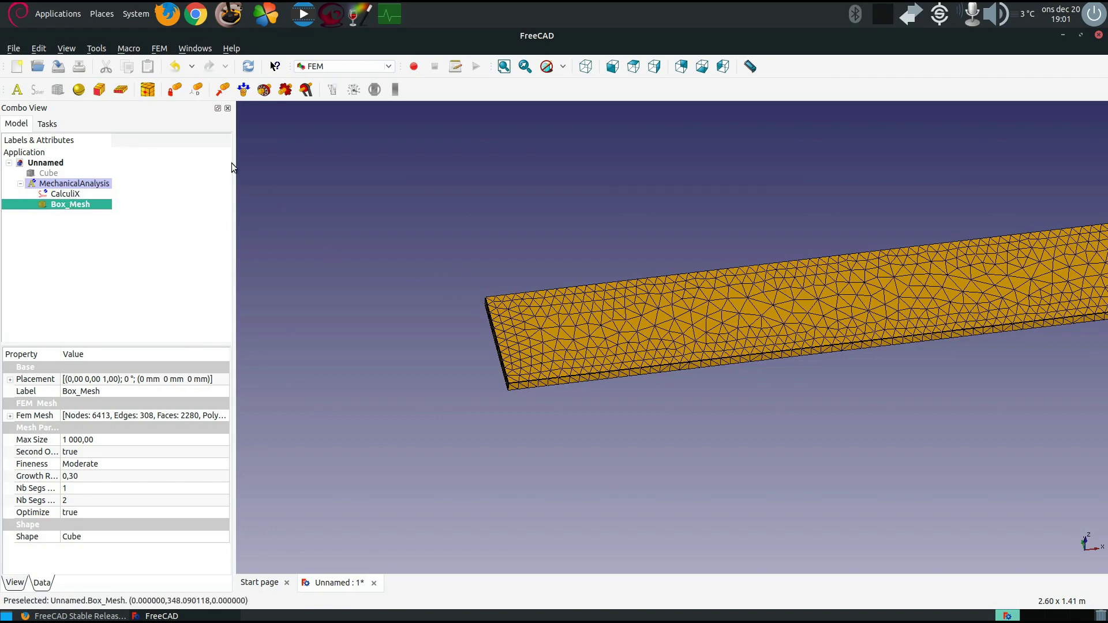
# Add a fixed constraint on the board's end face Box:Face1
pyautogui.click(175, 90)
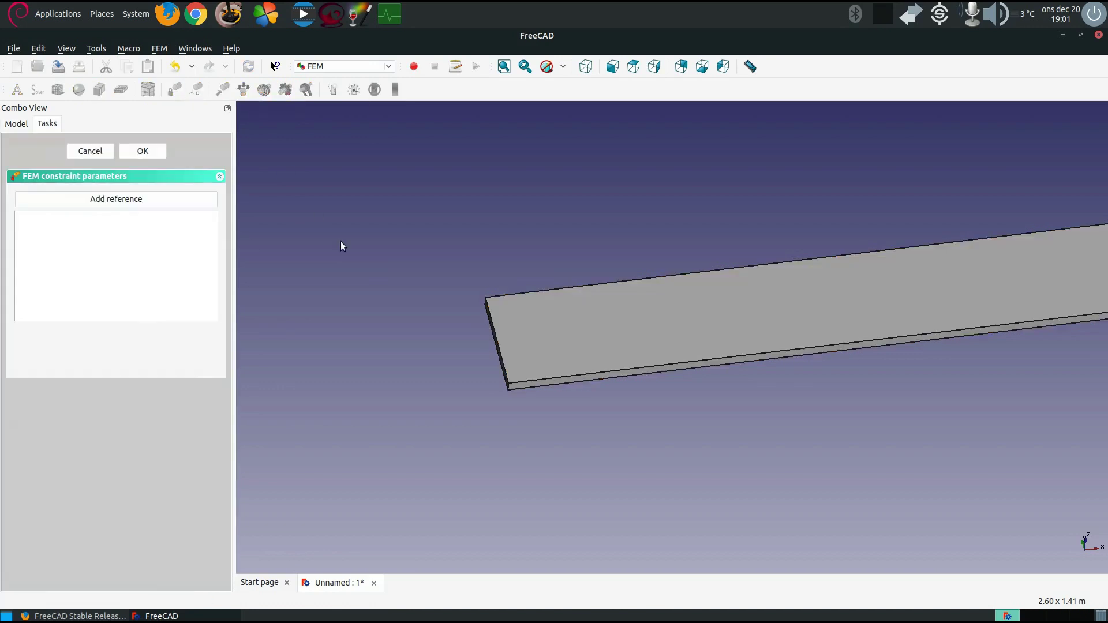
pyautogui.scroll(-2, 490, 370)
pyautogui.scroll(8, 514, 349)
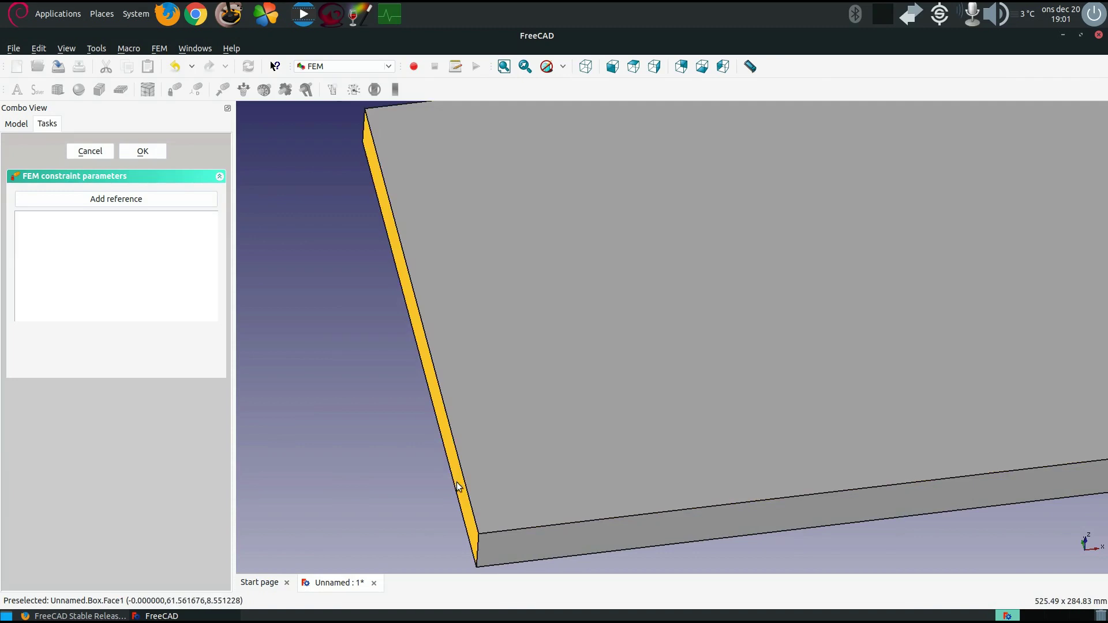
pyautogui.click(459, 486)
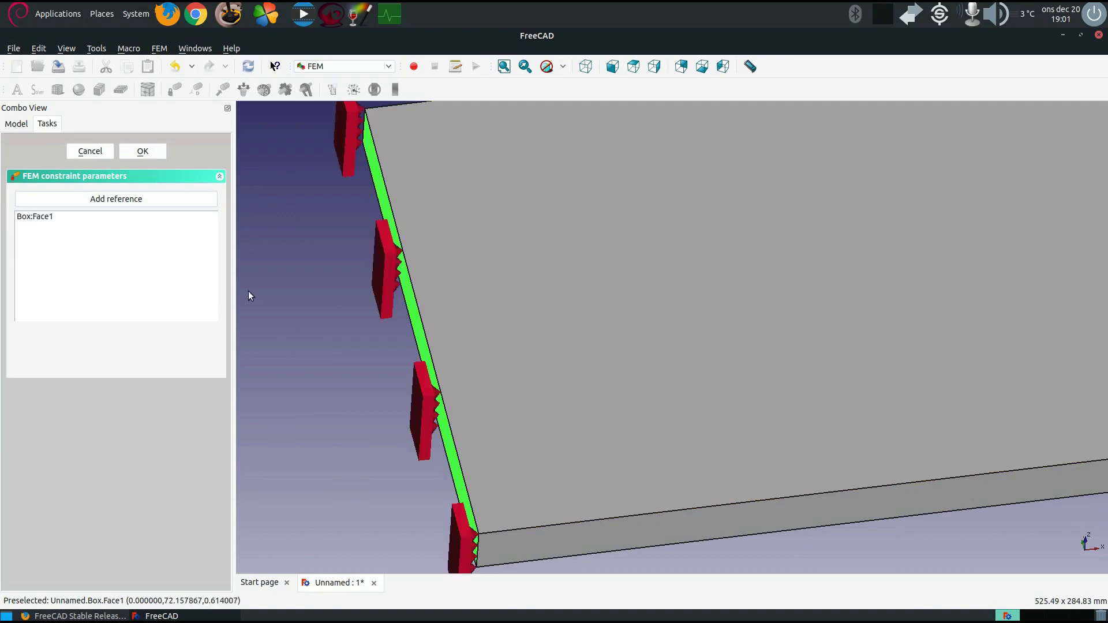
pyautogui.click(151, 152)
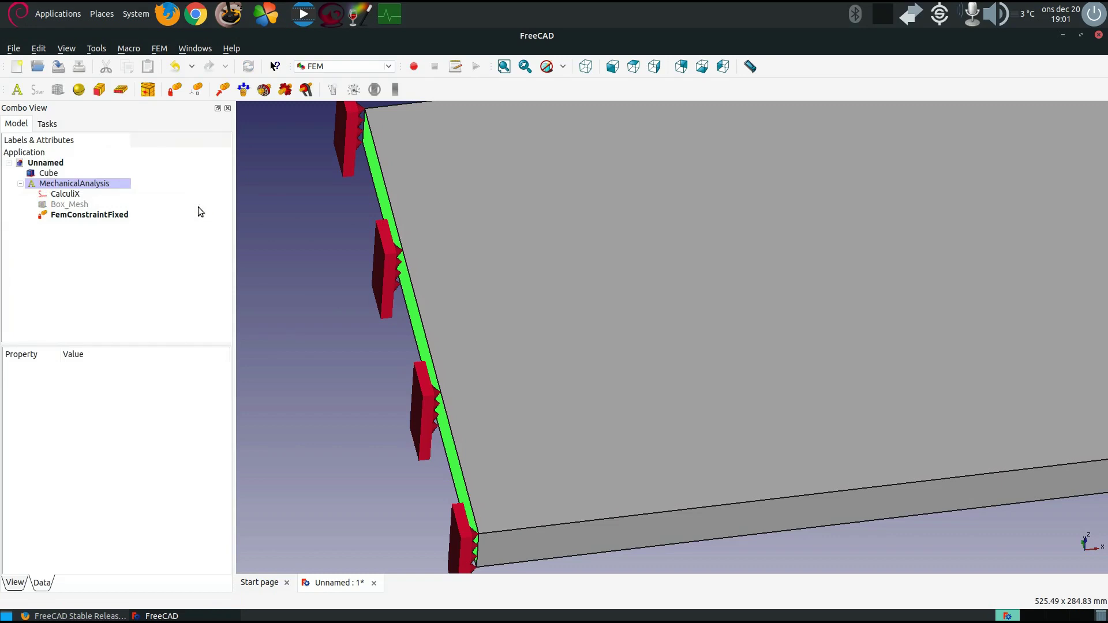
pyautogui.scroll(-5, 341, 258)
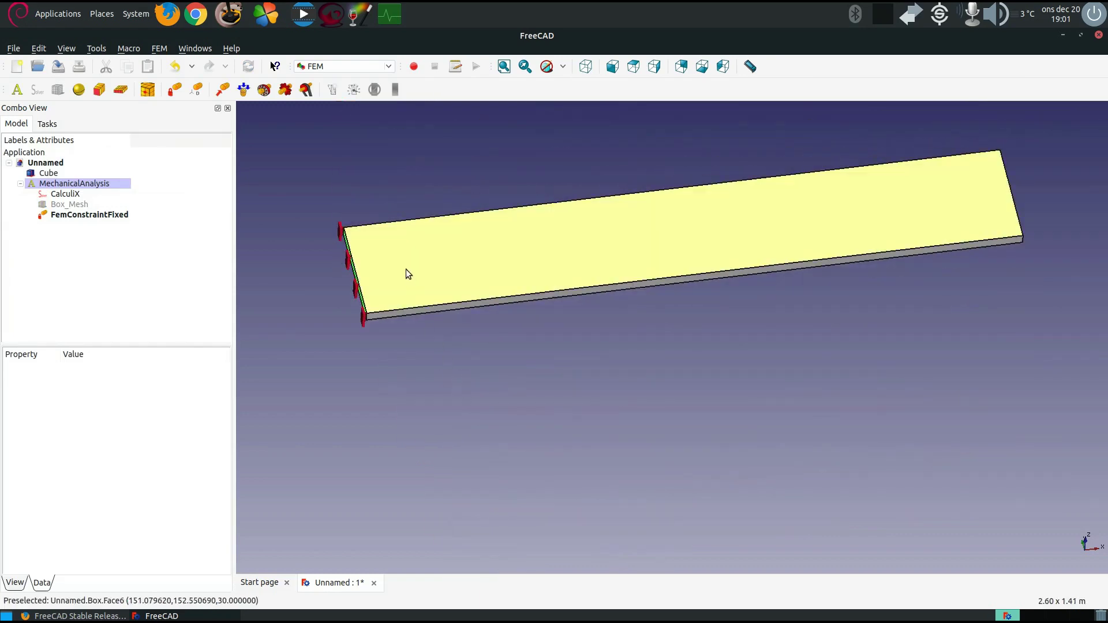
pyautogui.scroll(2, 320, 304)
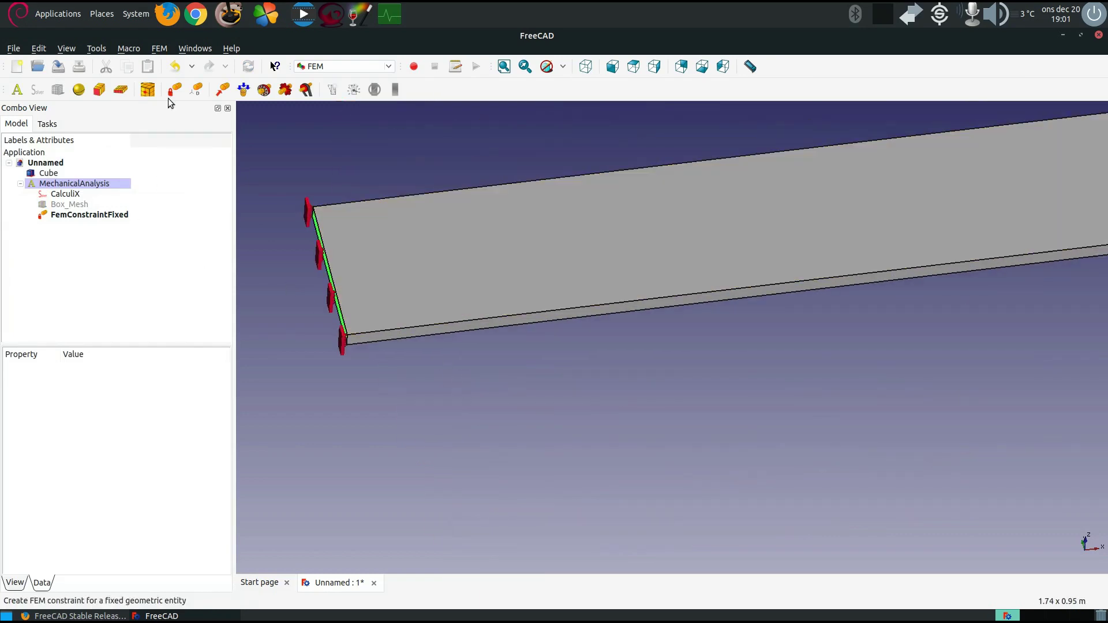
# Start a force constraint and apply it to the board's free-end edge
pyautogui.click(222, 88)
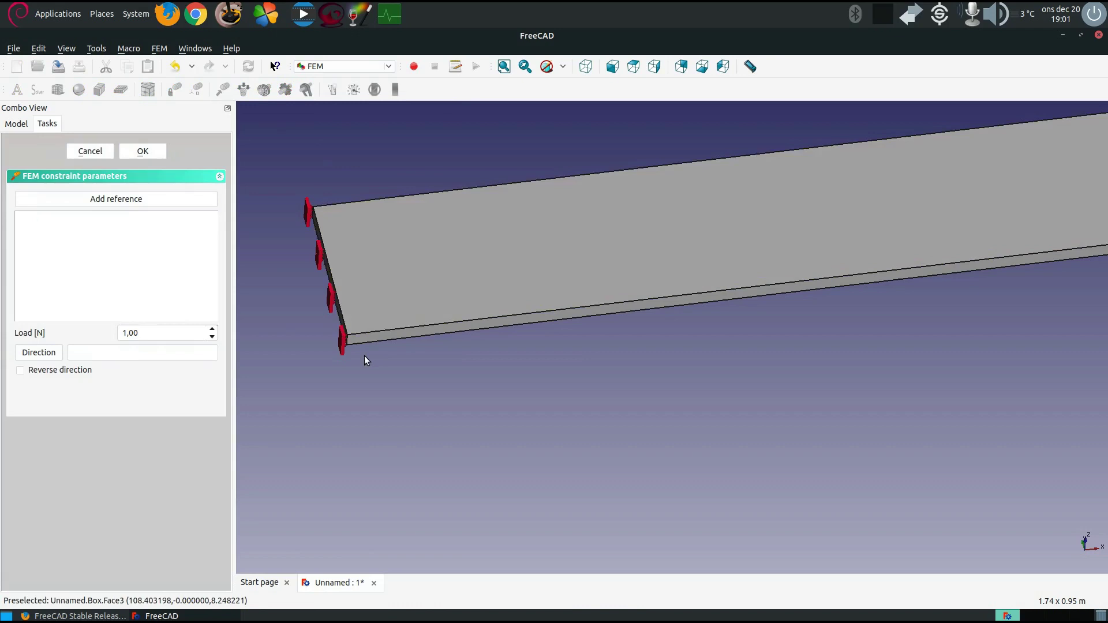
pyautogui.scroll(2, 365, 356)
pyautogui.scroll(-4, 689, 348)
pyautogui.scroll(5, 816, 306)
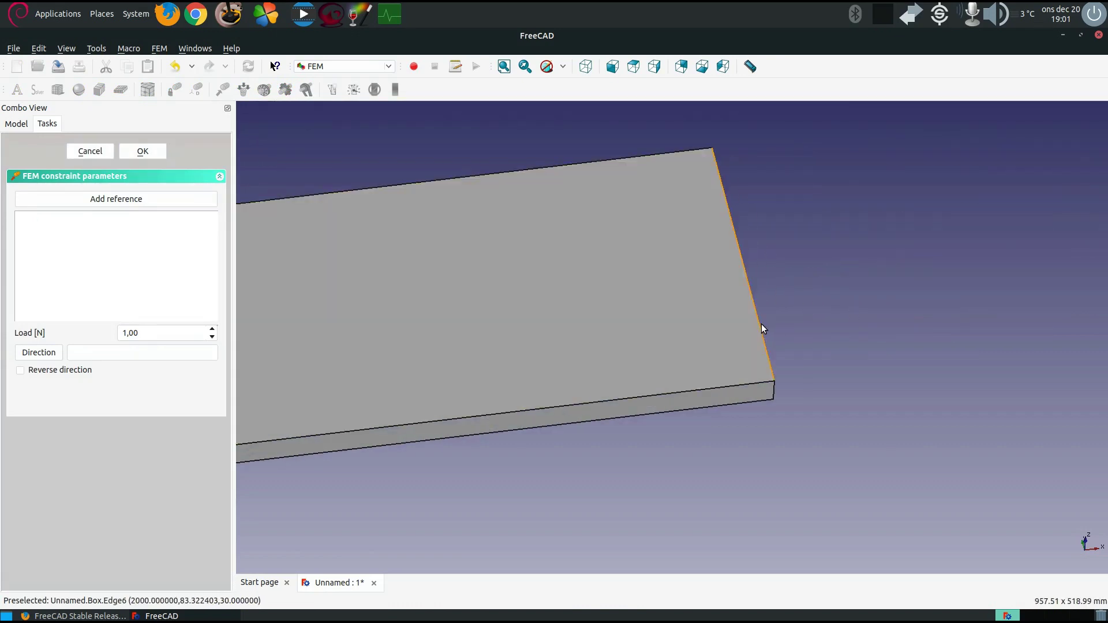
pyautogui.click(759, 324)
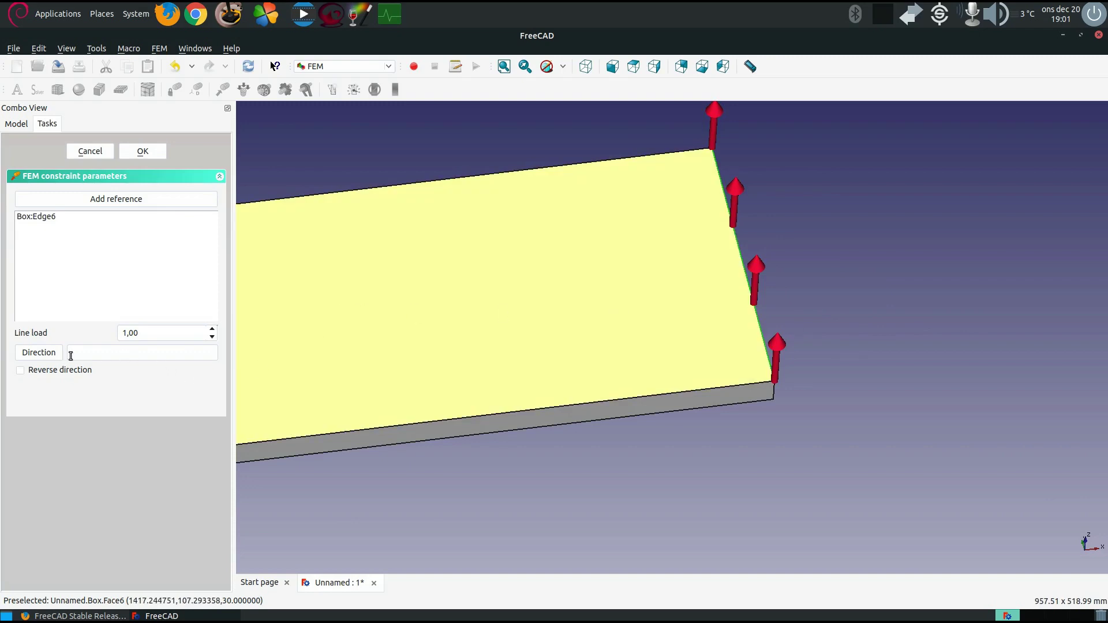
# Set the load direction to Box:Edge5, reversed so the arrows point downward
pyautogui.click(30, 373)
pyautogui.click(30, 374)
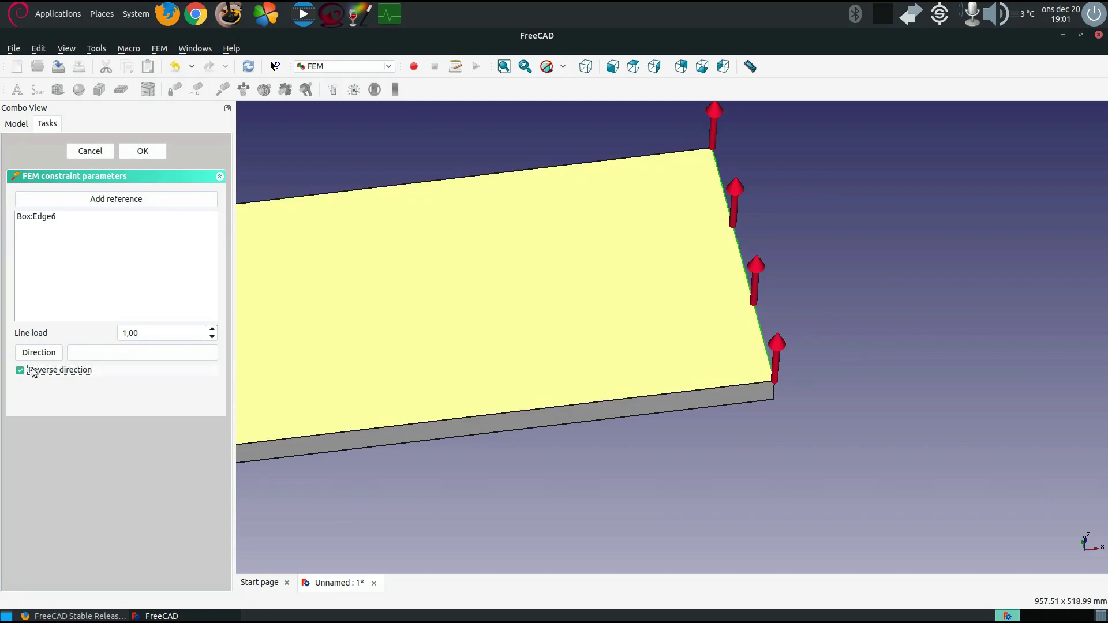
pyautogui.click(112, 352)
pyautogui.click(773, 397)
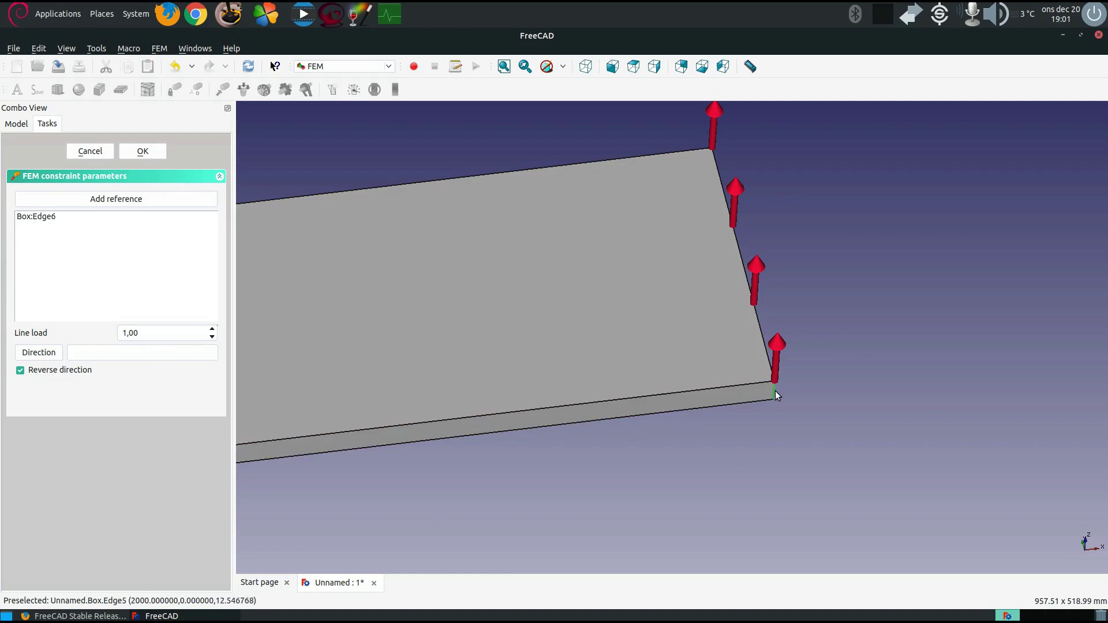
pyautogui.click(774, 390)
pyautogui.moveTo(759, 389); pyautogui.dragTo(695, 372, button='middle')
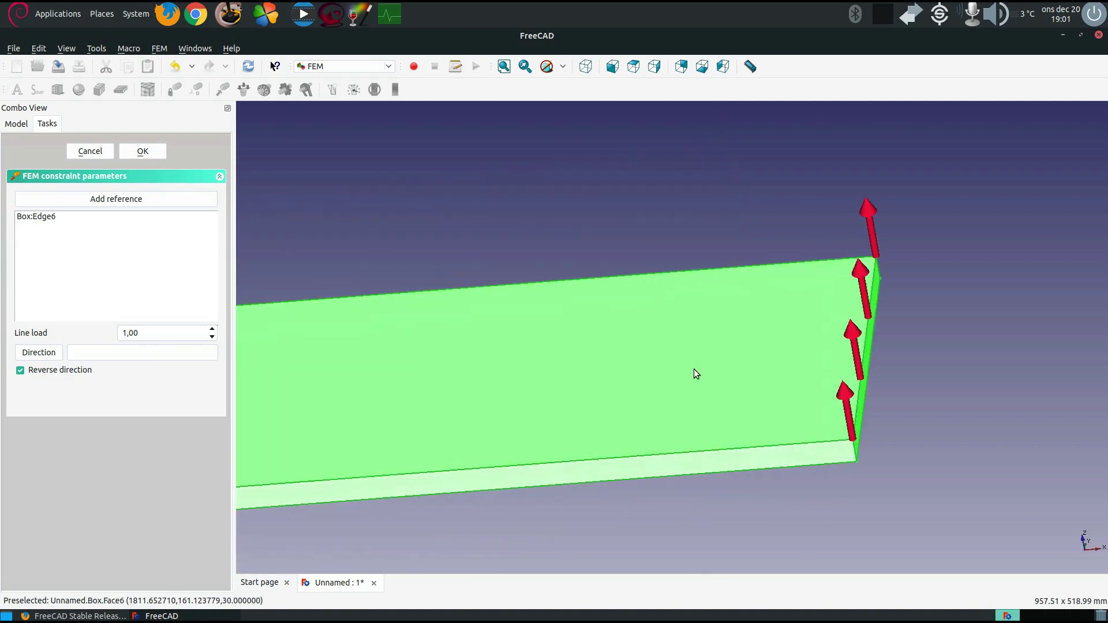
pyautogui.scroll(-3, 846, 451)
pyautogui.scroll(6, 891, 443)
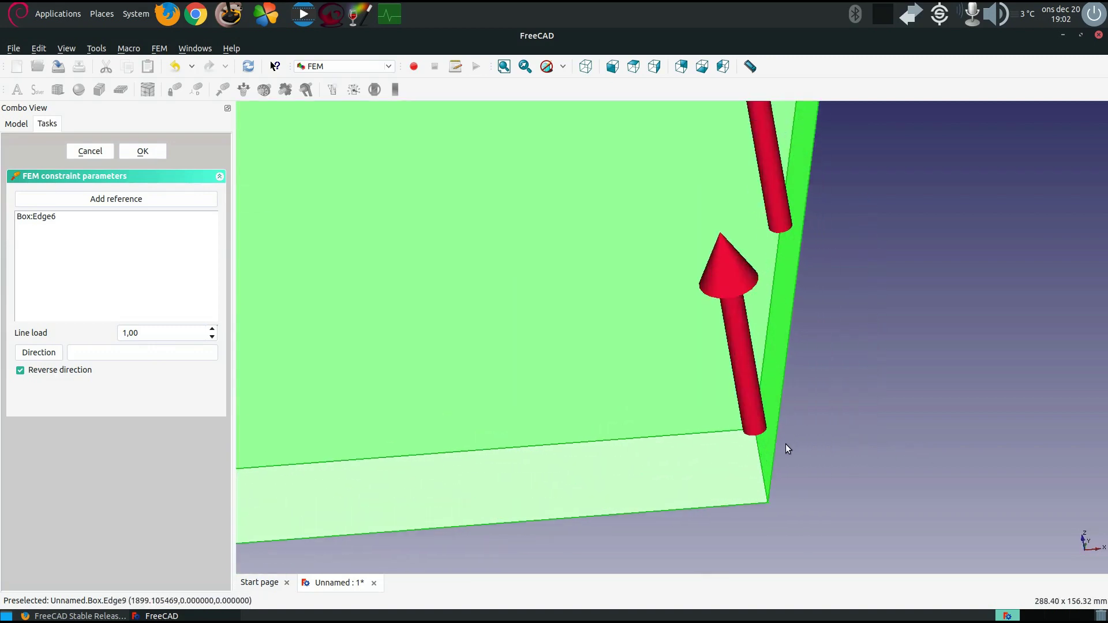
pyautogui.click(764, 465)
pyautogui.click(127, 352)
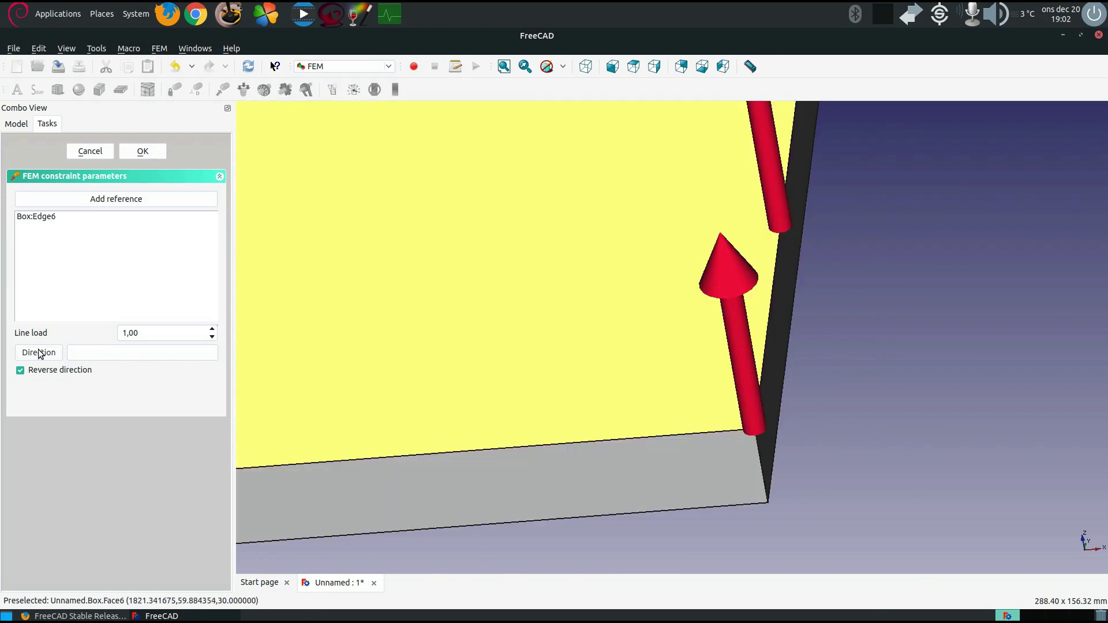
pyautogui.click(28, 370)
pyautogui.click(759, 455)
pyautogui.click(32, 371)
# Enter a line load of 1000 and confirm the force constraint
pyautogui.scroll(-10, 496, 357)
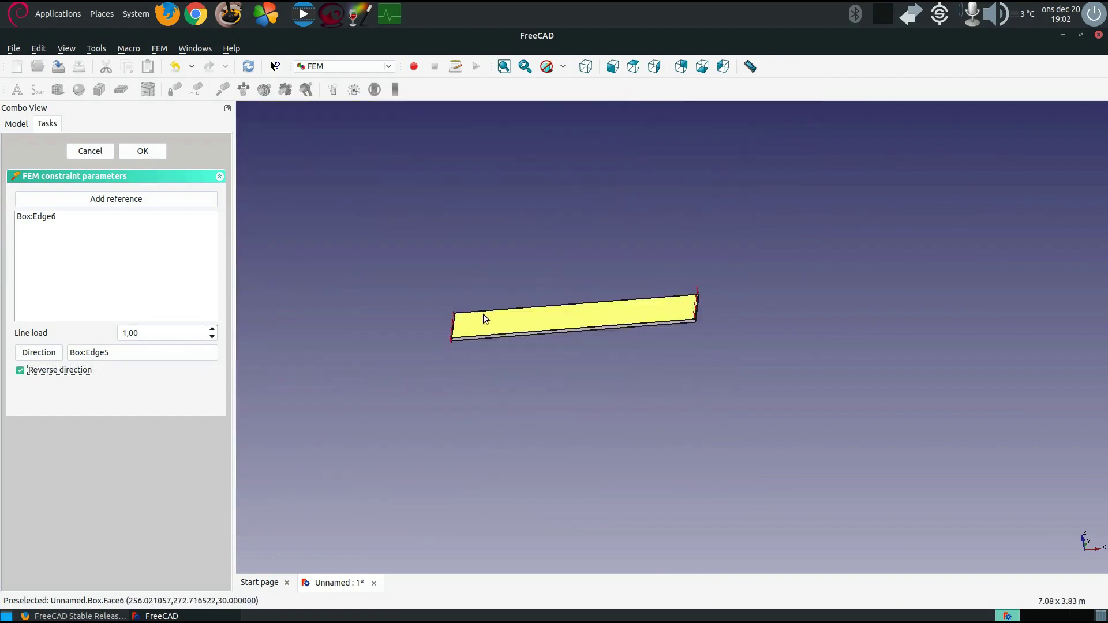
pyautogui.scroll(3, 485, 316)
pyautogui.scroll(5, 1000, 302)
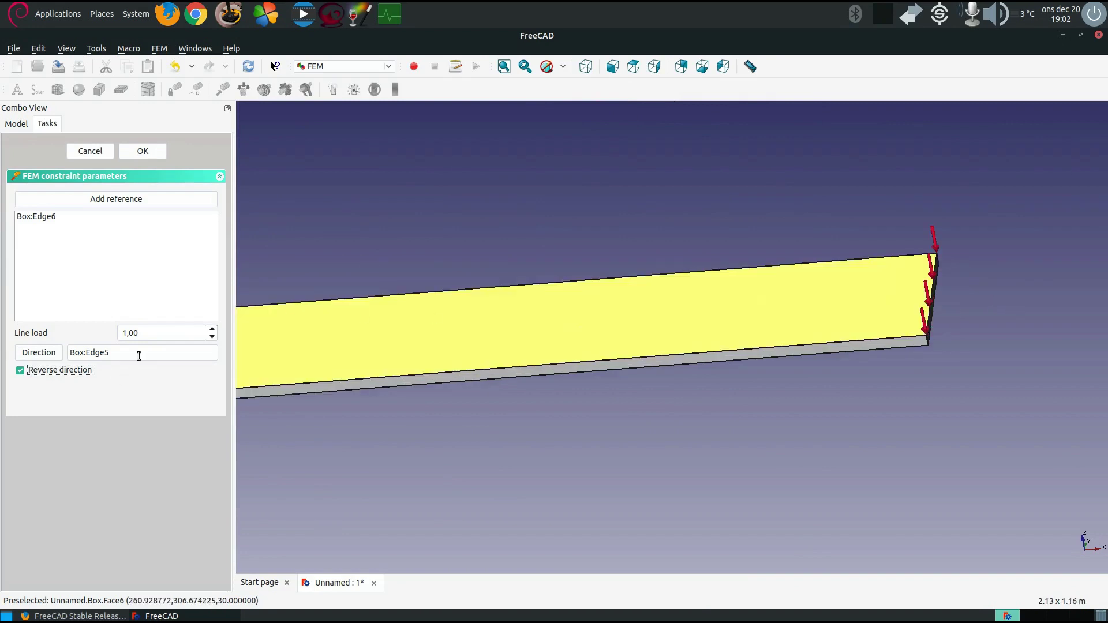
pyautogui.doubleClick(165, 335)
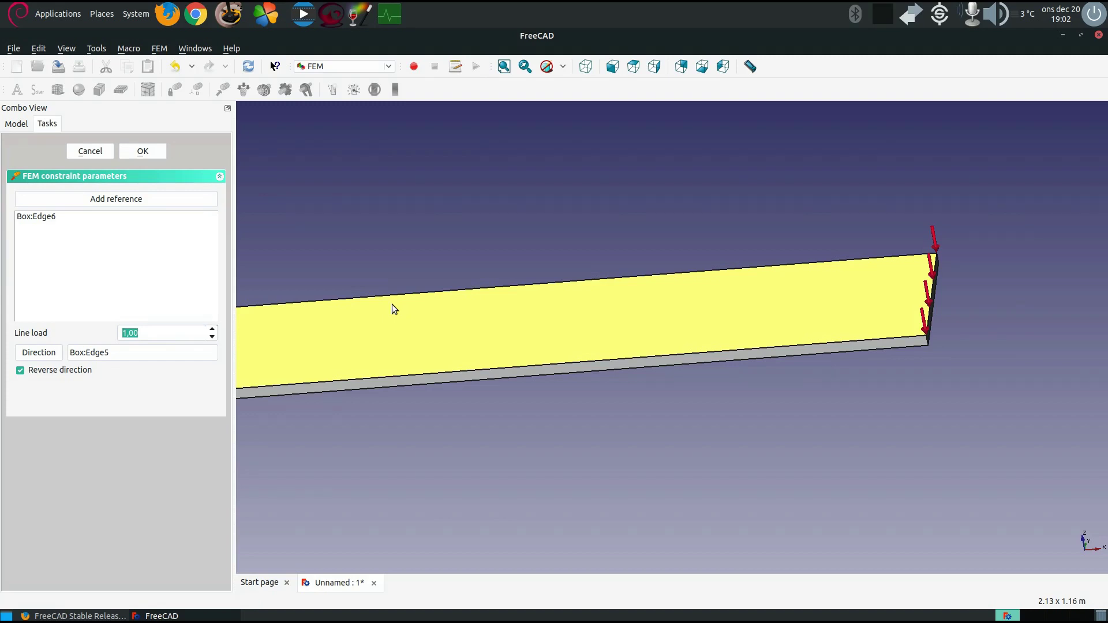
pyautogui.write('1')
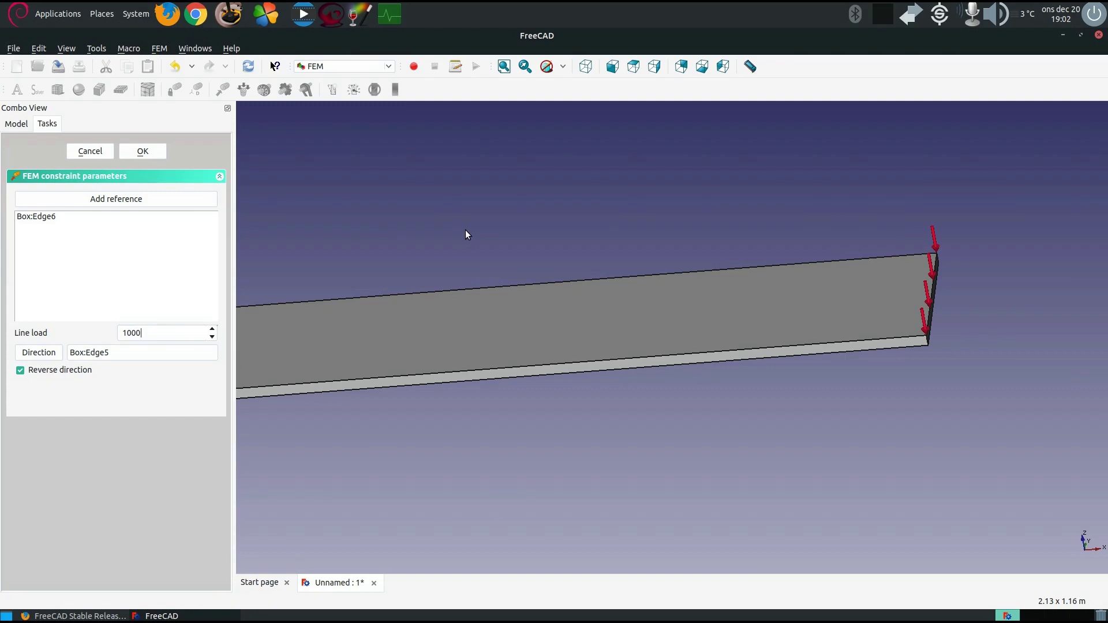
pyautogui.click(138, 151)
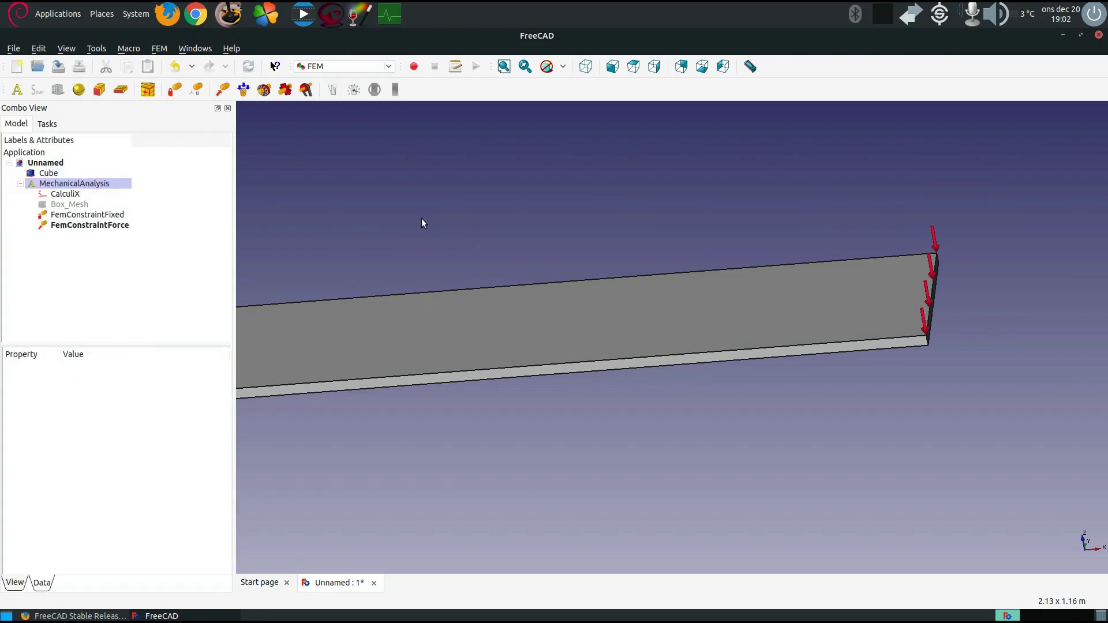
# Add a MechanicalMaterial set to Wood-Generic (12000 MPa, Poisson 0.05, 700 kg/m³) to the analysis
pyautogui.scroll(-4, 536, 216)
pyautogui.scroll(3, 465, 185)
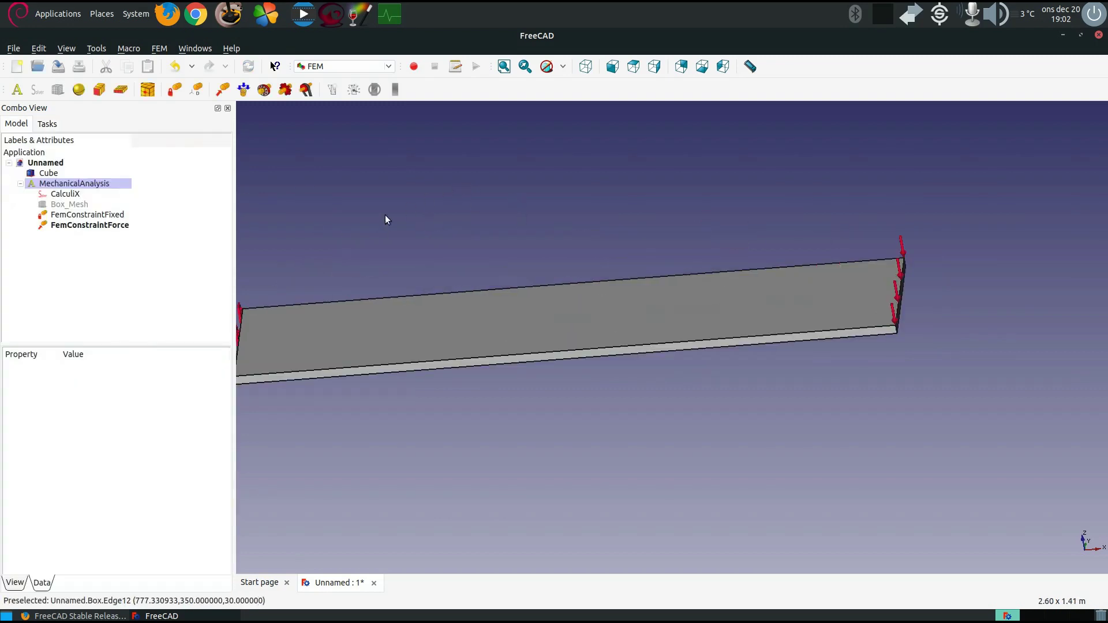
pyautogui.scroll(-1, 369, 243)
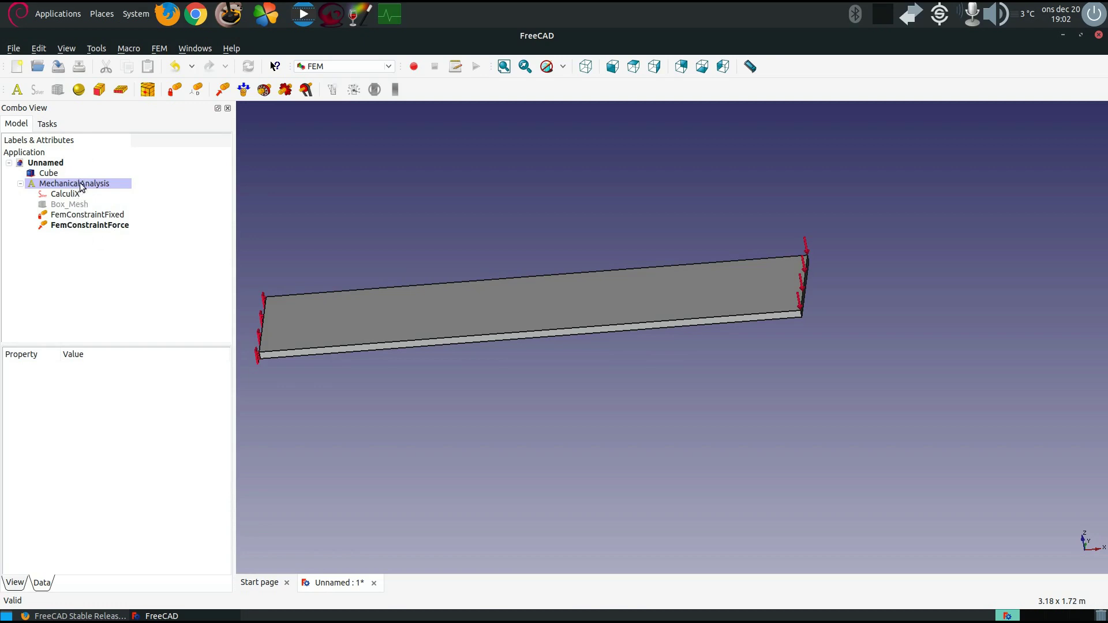
pyautogui.click(78, 89)
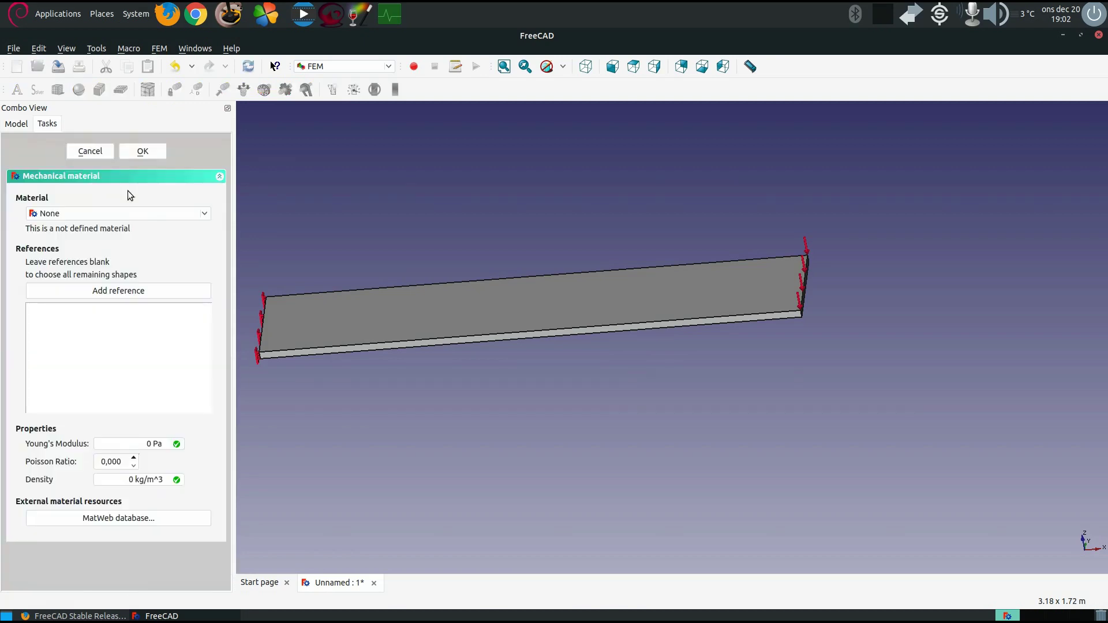
pyautogui.click(155, 218)
pyautogui.scroll(-20, 148, 355)
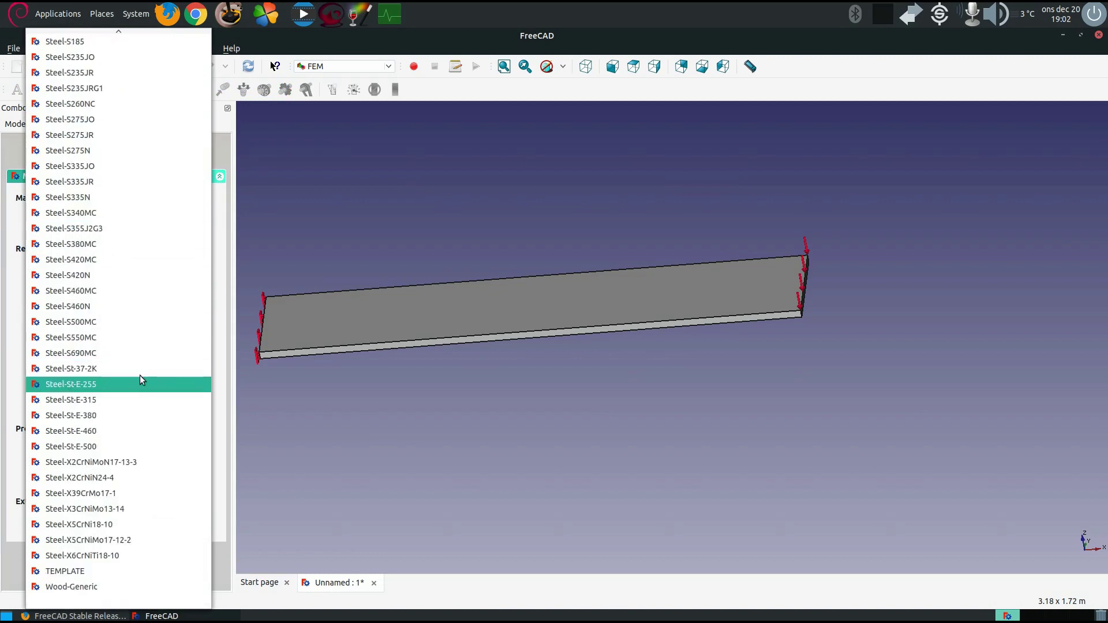
pyautogui.click(50, 586)
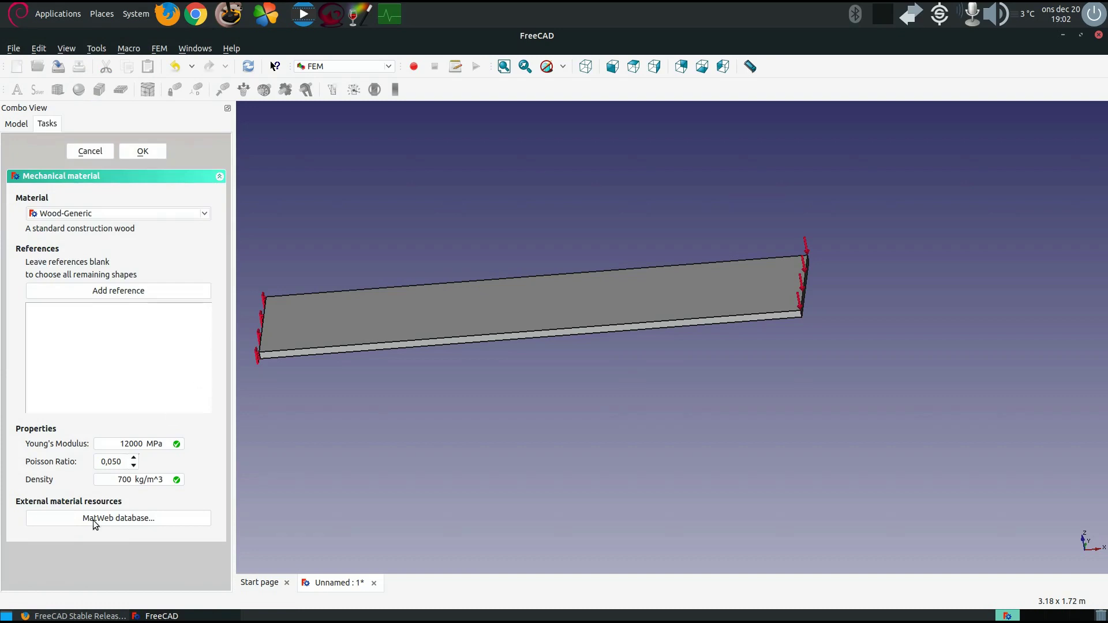
pyautogui.click(143, 153)
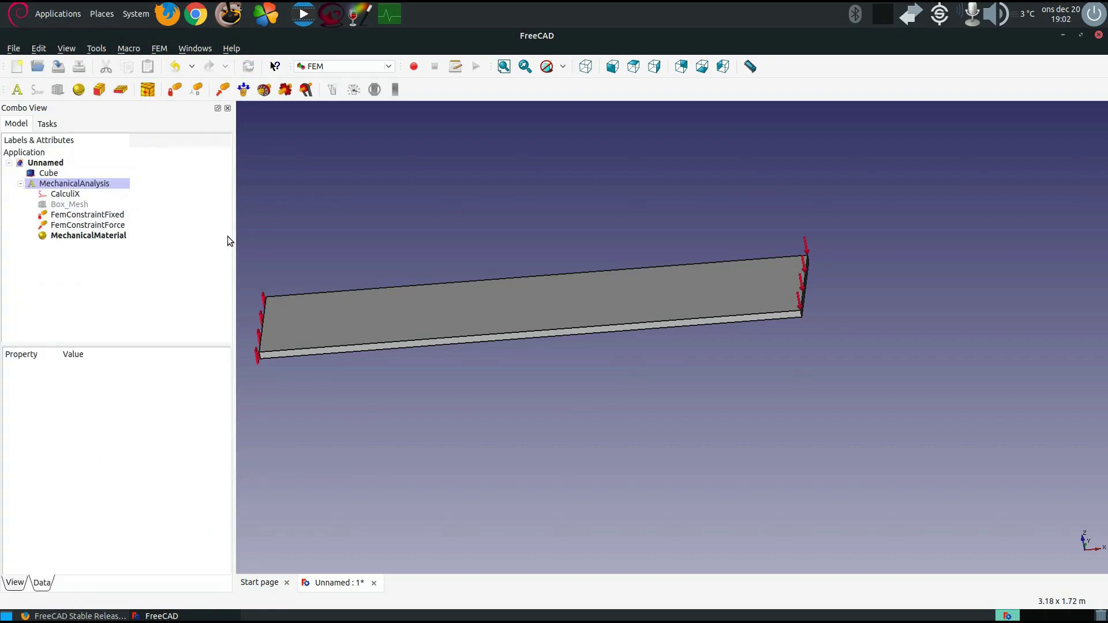
# Make the tetrahedral Box_Mesh visible and hide the solid Cube
pyautogui.click(72, 205)
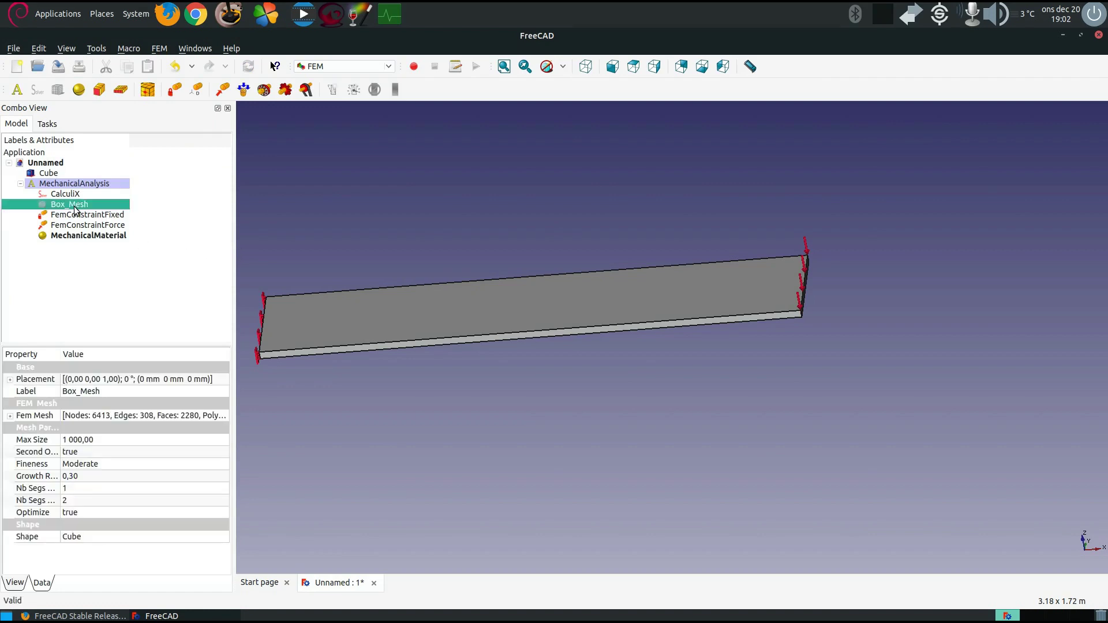
pyautogui.rightClick(75, 206)
pyautogui.click(172, 242)
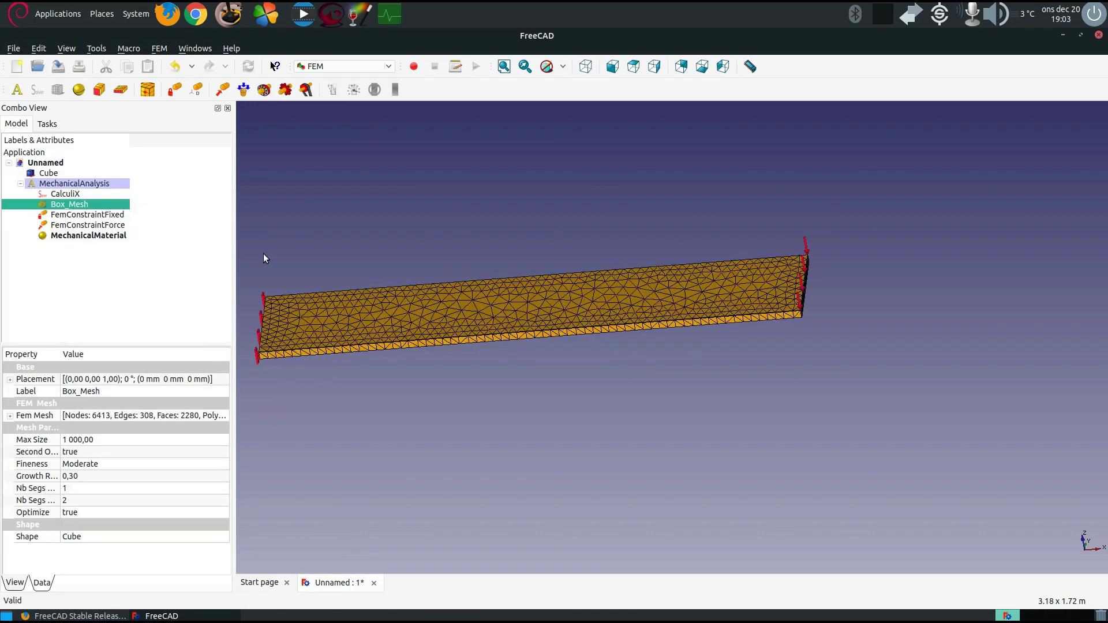
pyautogui.rightClick(51, 173)
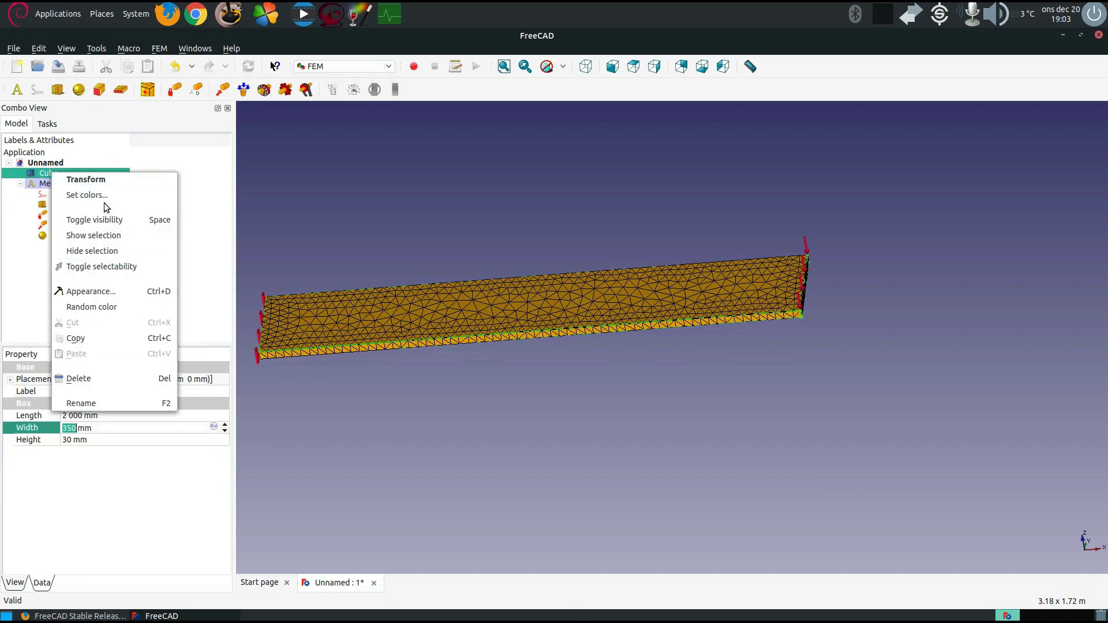
pyautogui.click(120, 245)
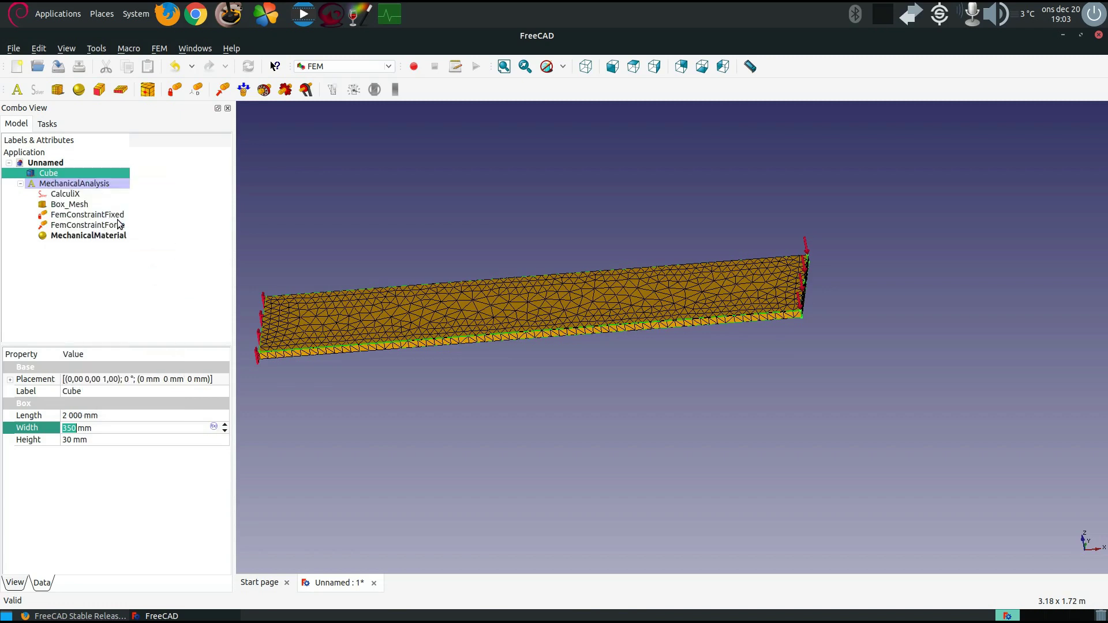
# Write the CalculiX .inp file and run the static solve, then select the new Results object
pyautogui.click(75, 185)
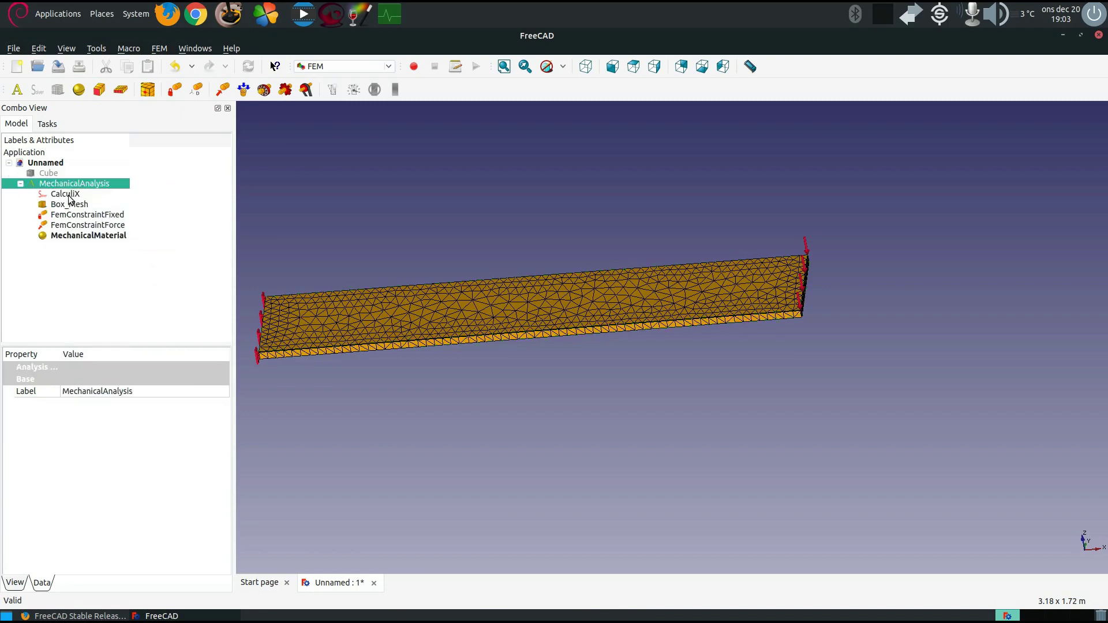
pyautogui.click(65, 194)
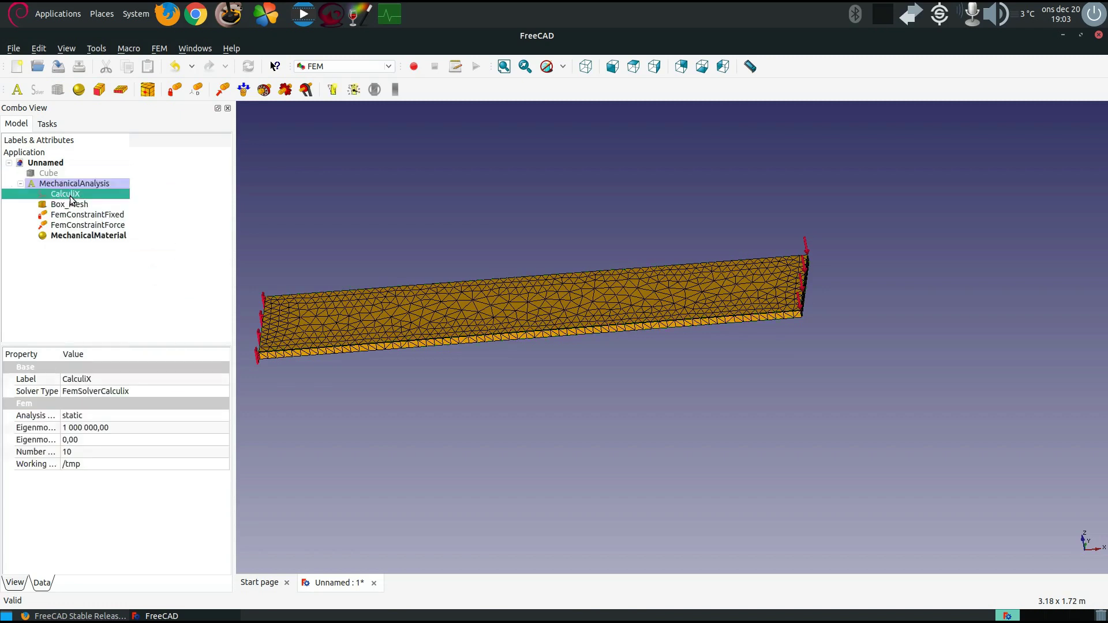
pyautogui.rightClick(70, 199)
pyautogui.click(299, 151)
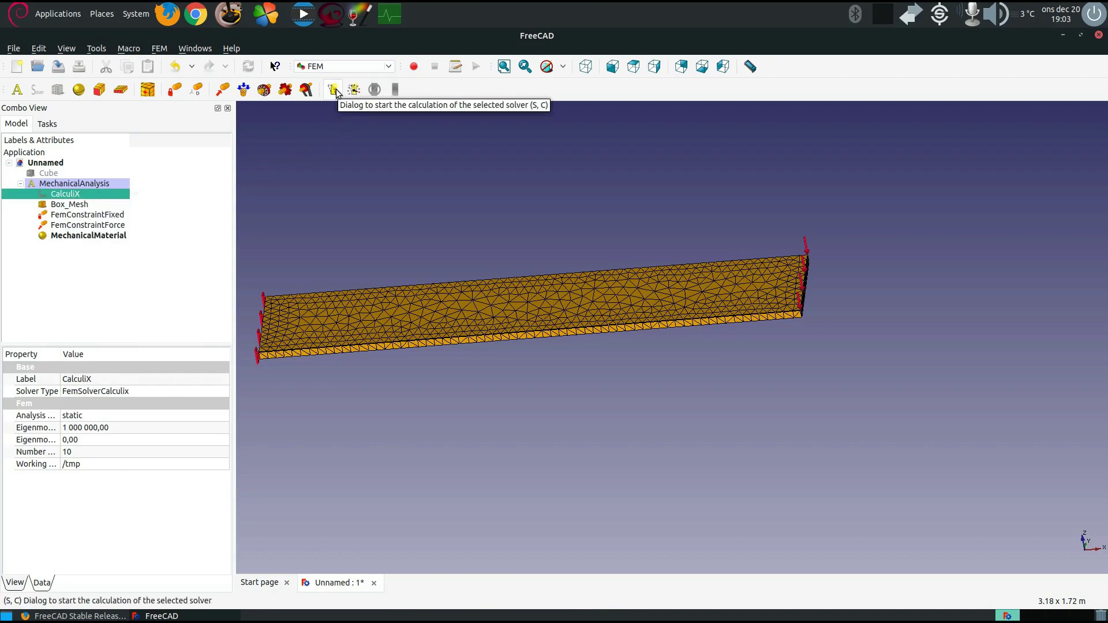
pyautogui.click(334, 91)
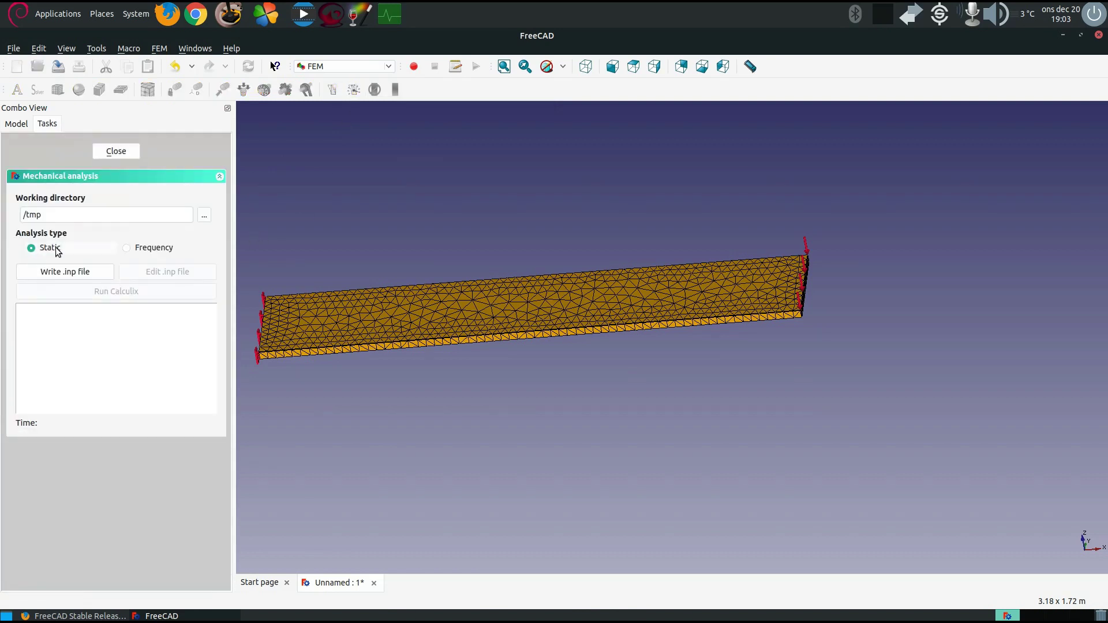
pyautogui.click(54, 275)
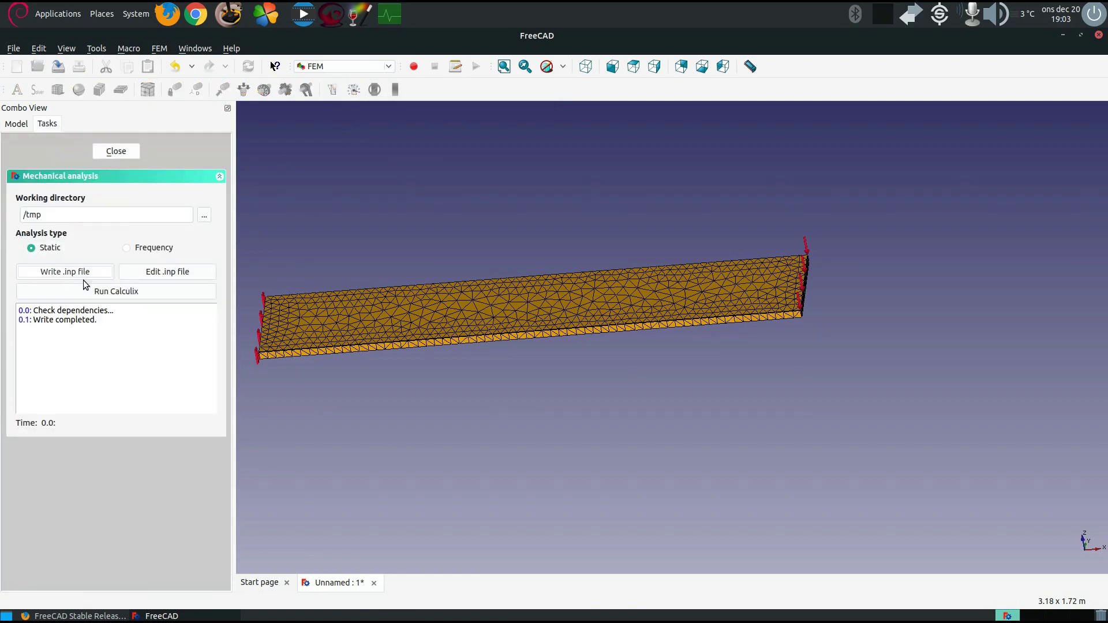
pyautogui.click(120, 293)
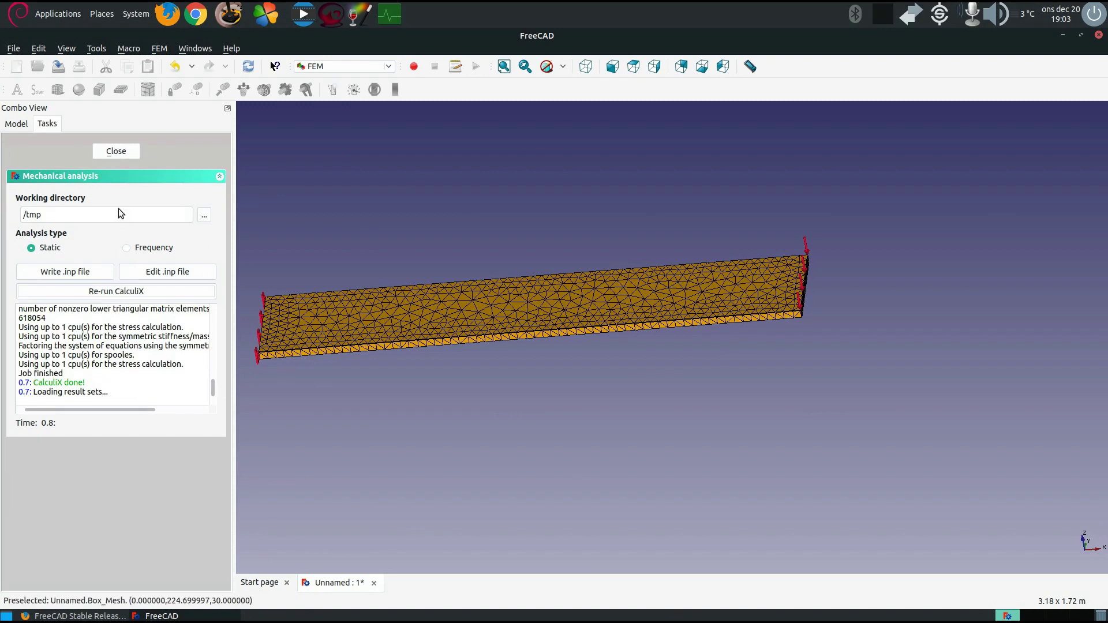
pyautogui.click(116, 152)
pyautogui.click(68, 245)
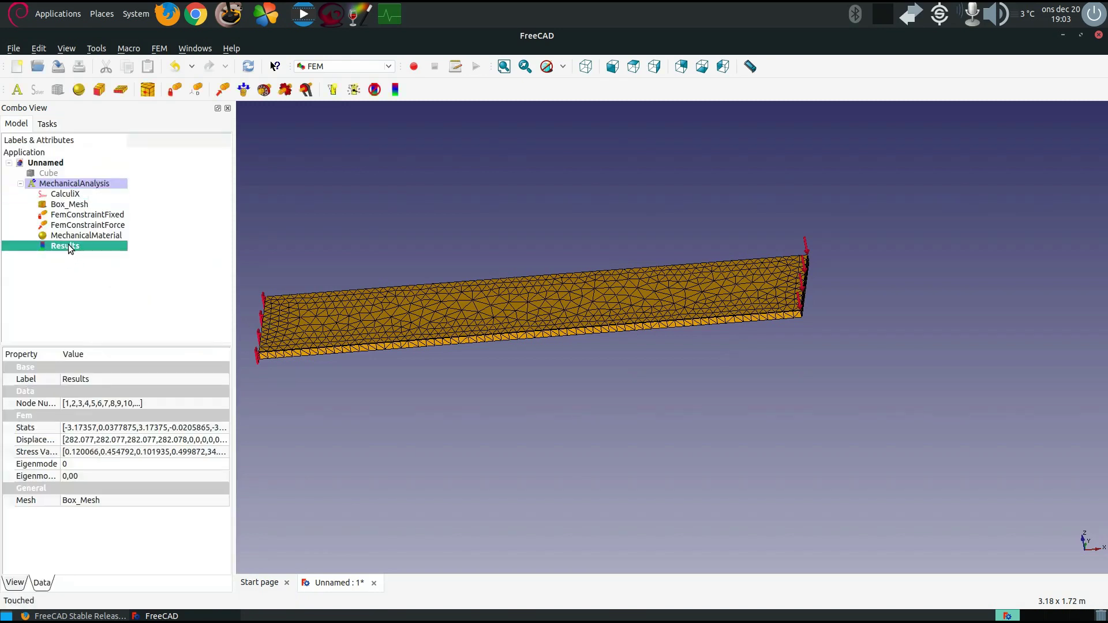
# Hide the Box_Mesh and select the Results object
pyautogui.click(395, 89)
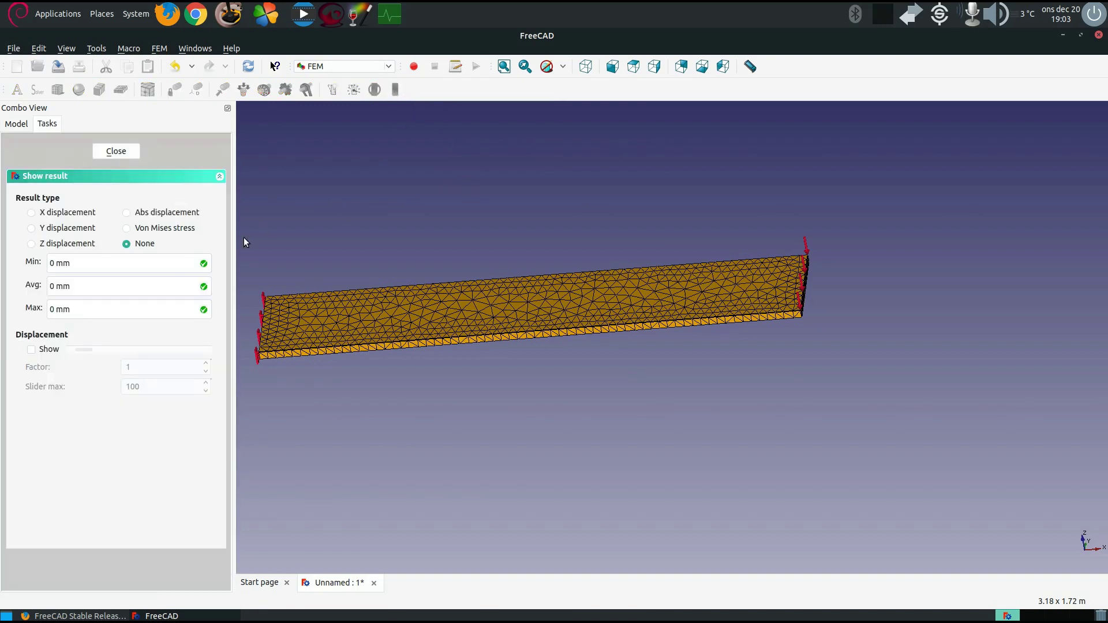
pyautogui.click(116, 151)
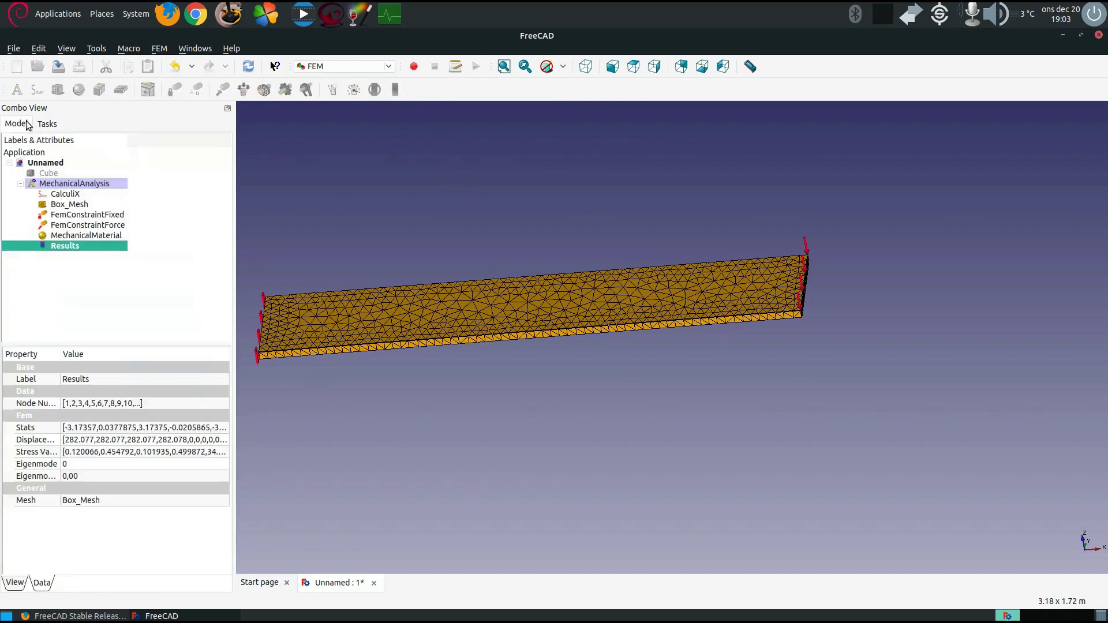
pyautogui.rightClick(77, 206)
pyautogui.click(124, 238)
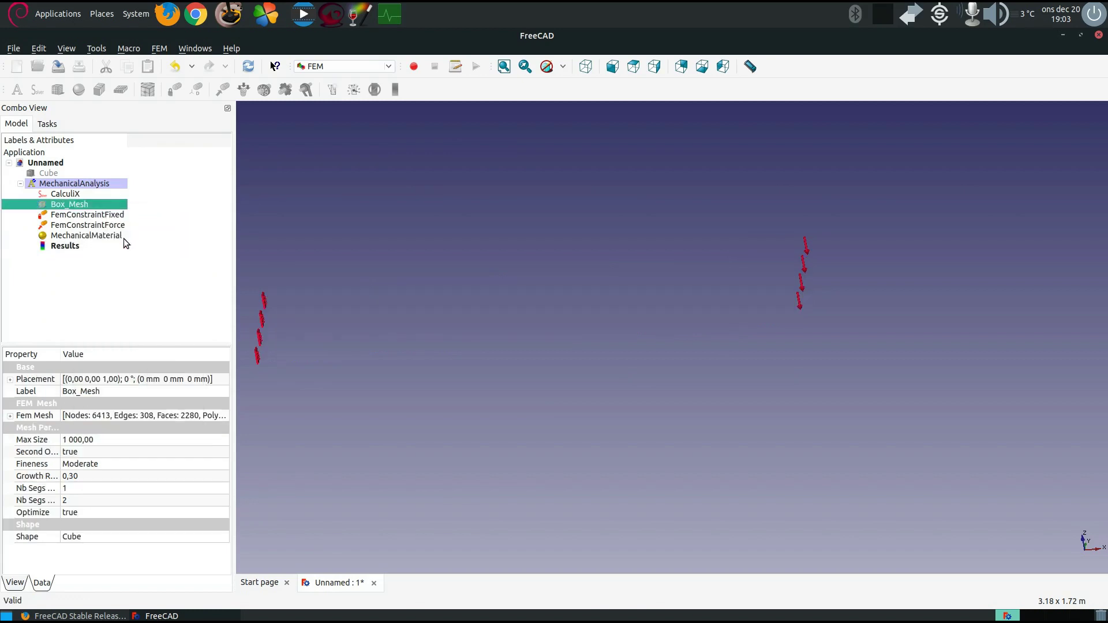
pyautogui.click(68, 246)
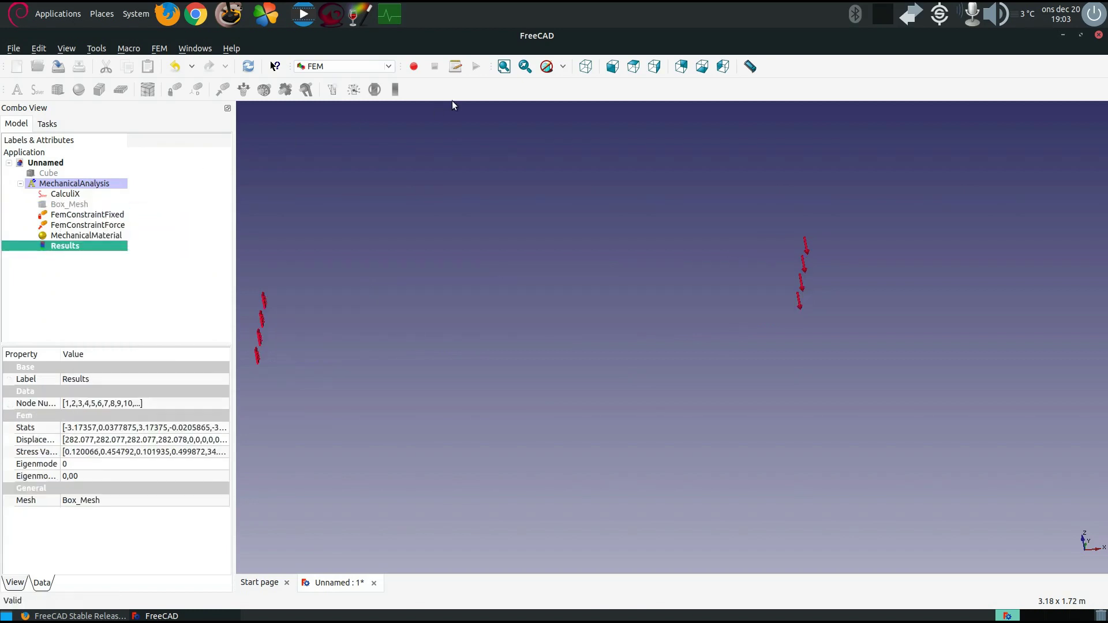
# Show Von Mises stress results with the deformed shape exaggerated to about factor 21
pyautogui.click(57, 122)
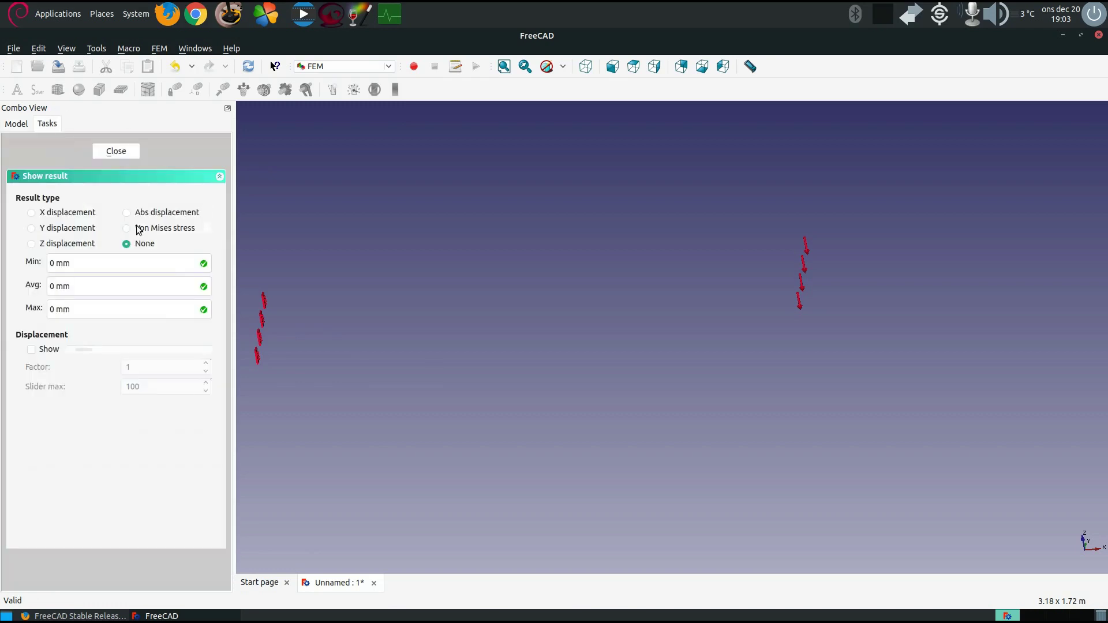
pyautogui.click(157, 228)
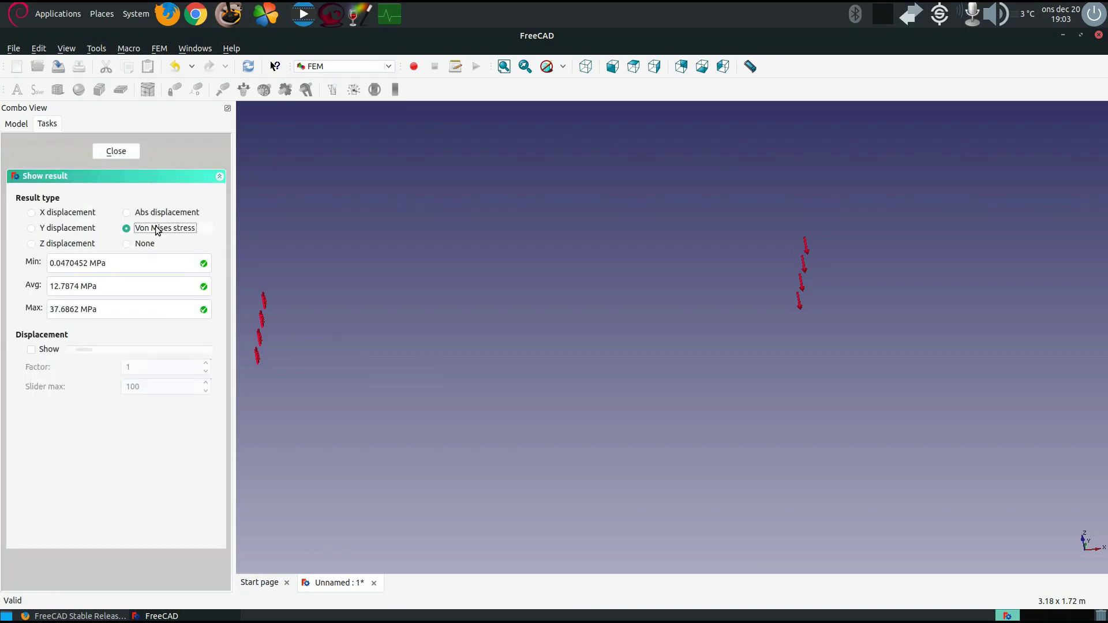
pyautogui.click(32, 349)
pyautogui.moveTo(80, 350); pyautogui.dragTo(110, 350)
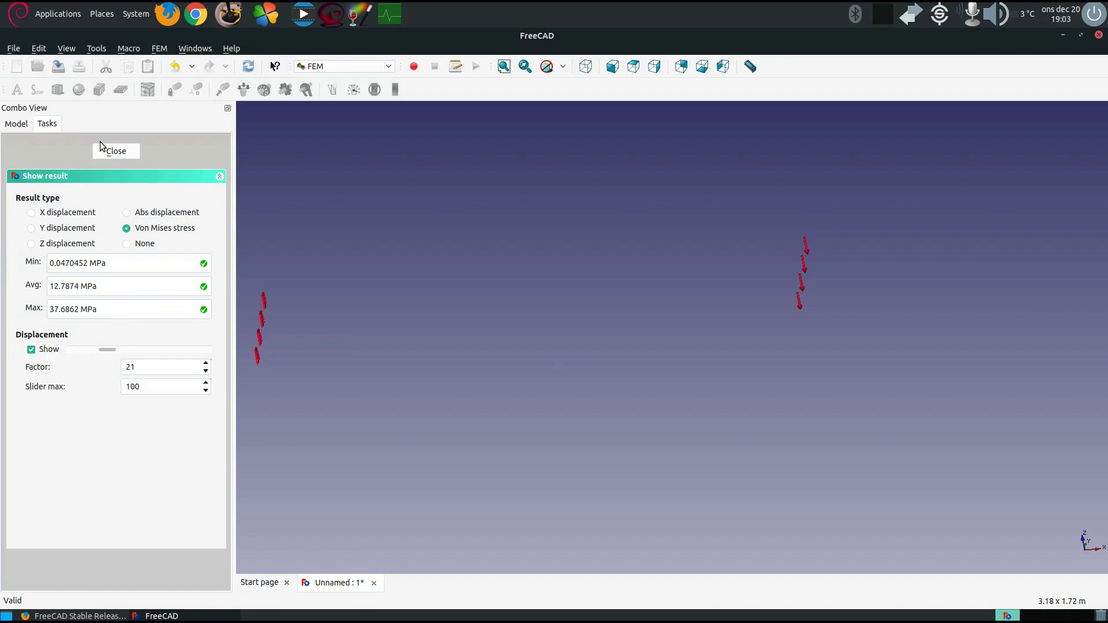
pyautogui.click(27, 126)
# Toggle Results visibility and edit then finish editing Box_Mesh so the stress-coloured mesh shows
pyautogui.rightClick(74, 246)
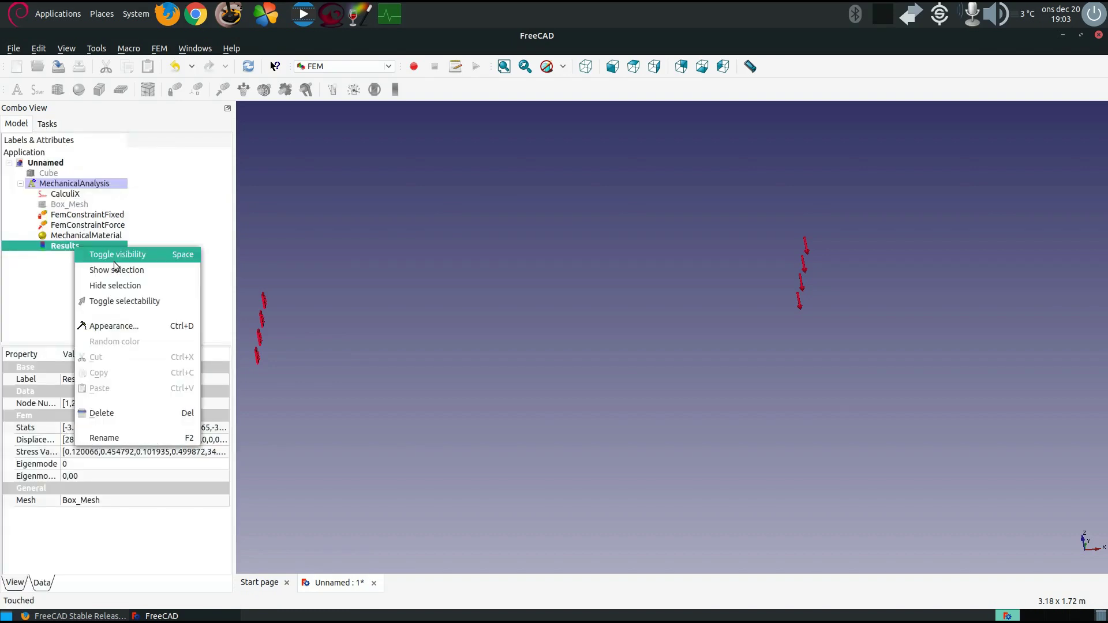
pyautogui.click(113, 252)
pyautogui.rightClick(75, 245)
pyautogui.click(97, 254)
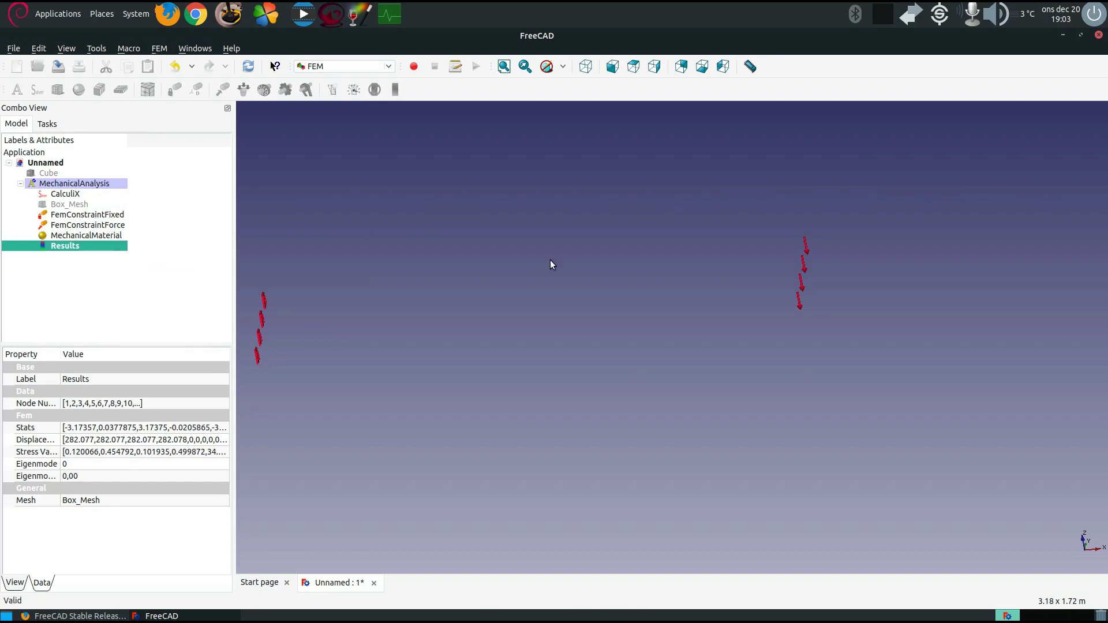
pyautogui.click(369, 266)
pyautogui.rightClick(55, 209)
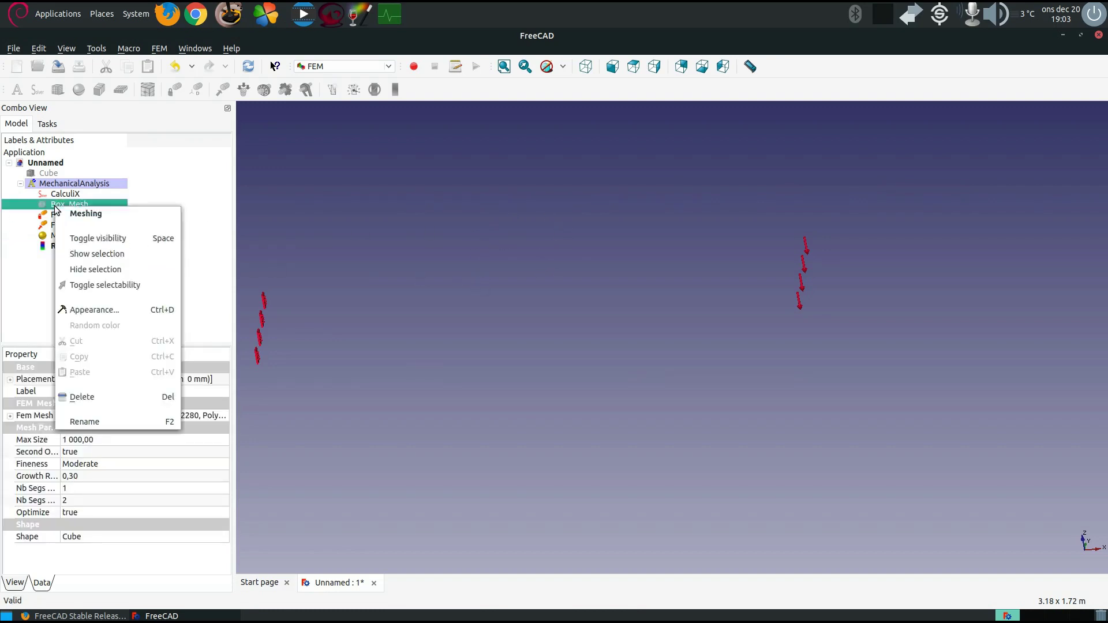
pyautogui.click(75, 214)
pyautogui.rightClick(70, 203)
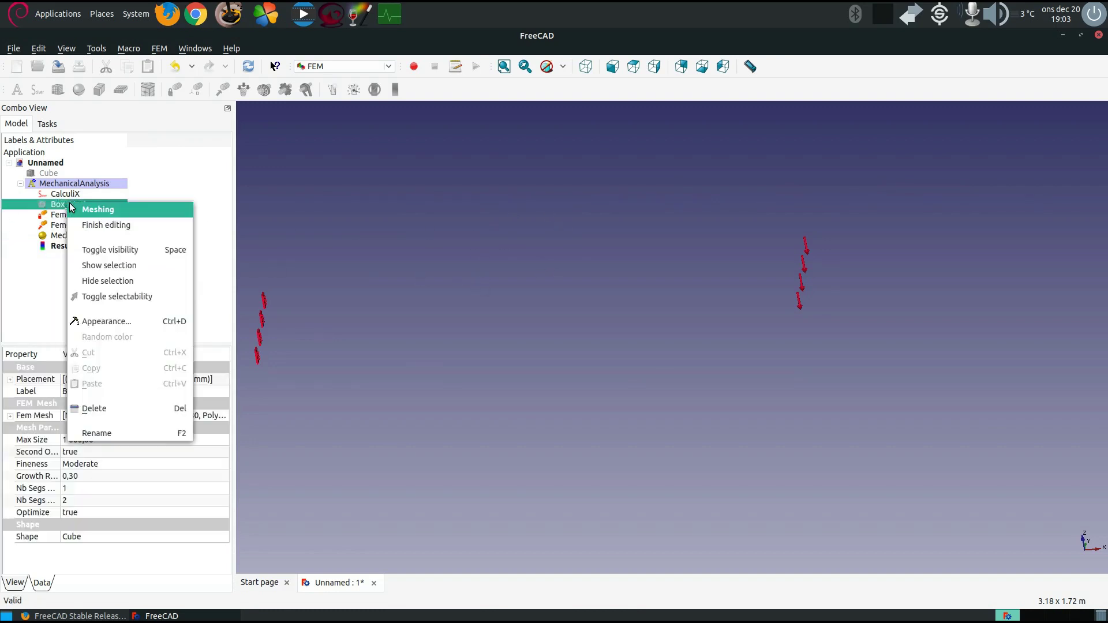
pyautogui.click(106, 224)
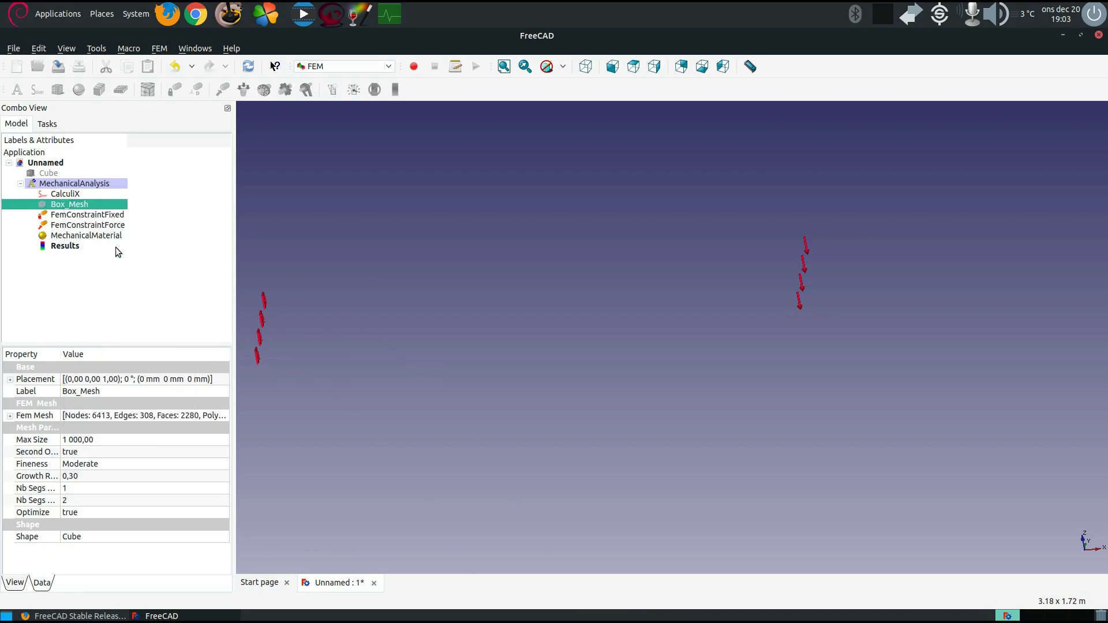
pyautogui.click(473, 306)
# Reopen the Results display settings and reduce the displacement factor to 1
pyautogui.click(65, 245)
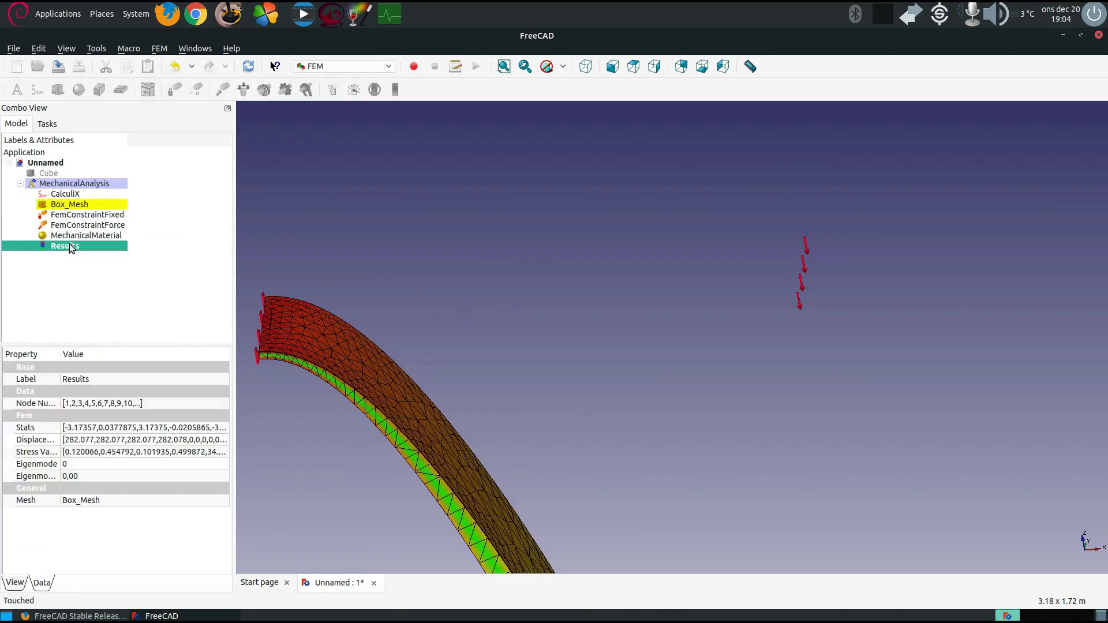
pyautogui.click(48, 124)
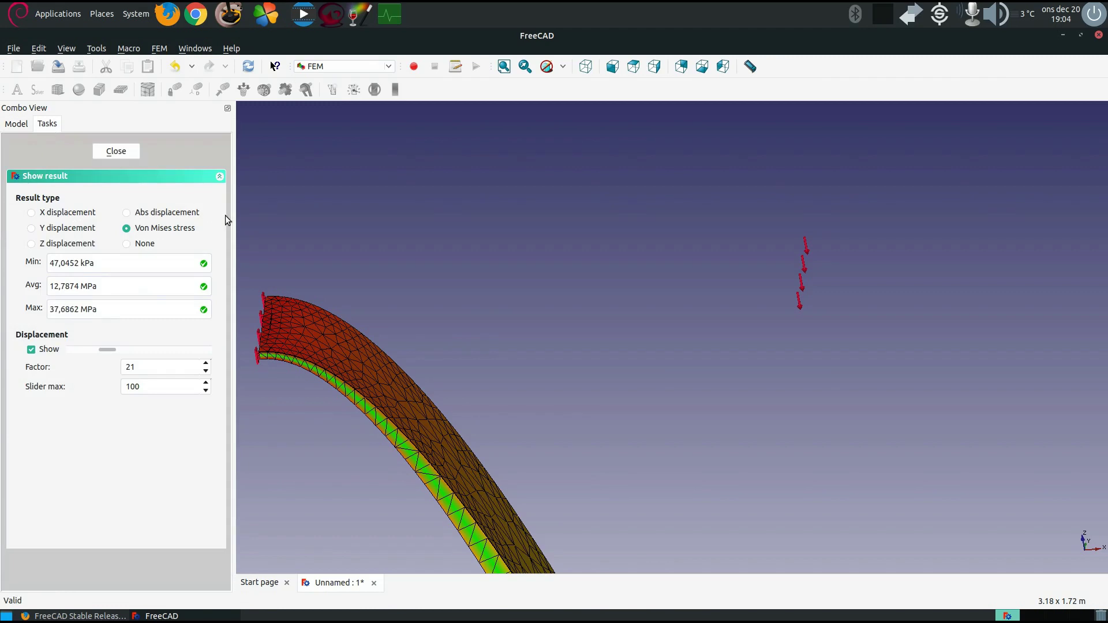
pyautogui.scroll(-3, 454, 306)
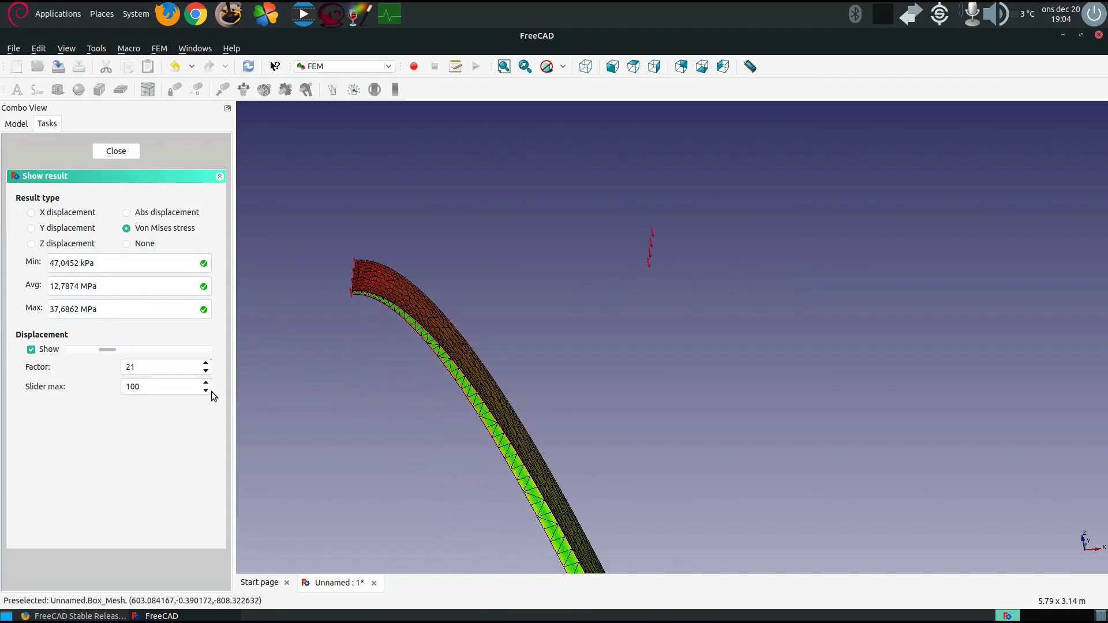
pyautogui.moveTo(101, 349); pyautogui.dragTo(80, 353)
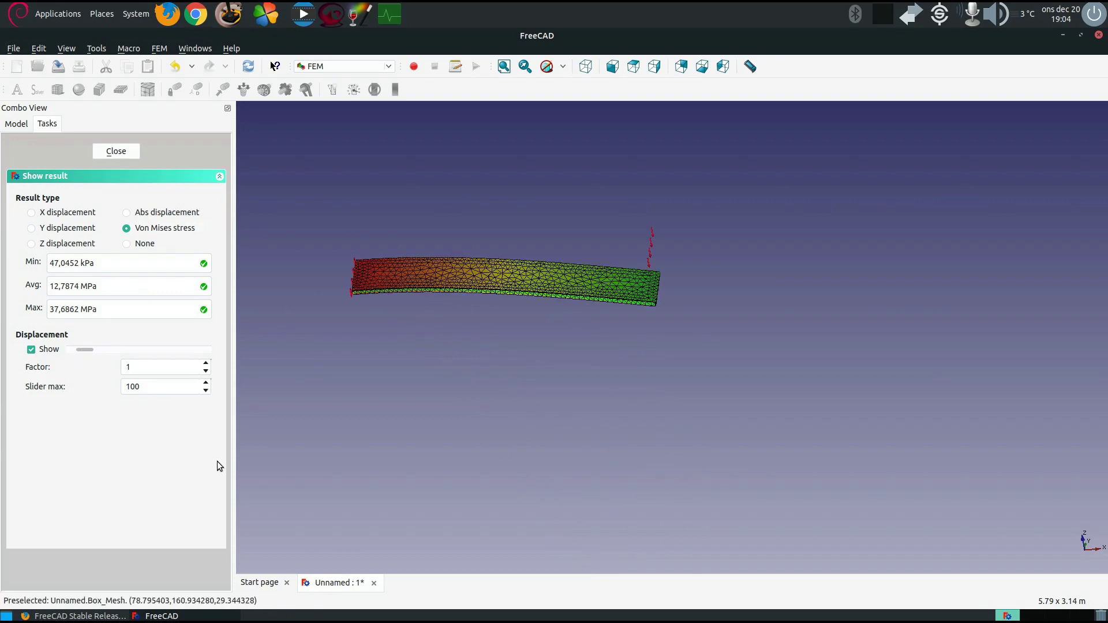
# Check pine's ultimate tensile strength of 40 in Firefox's Wikipedia table, then return to FreeCAD
pyautogui.click(80, 616)
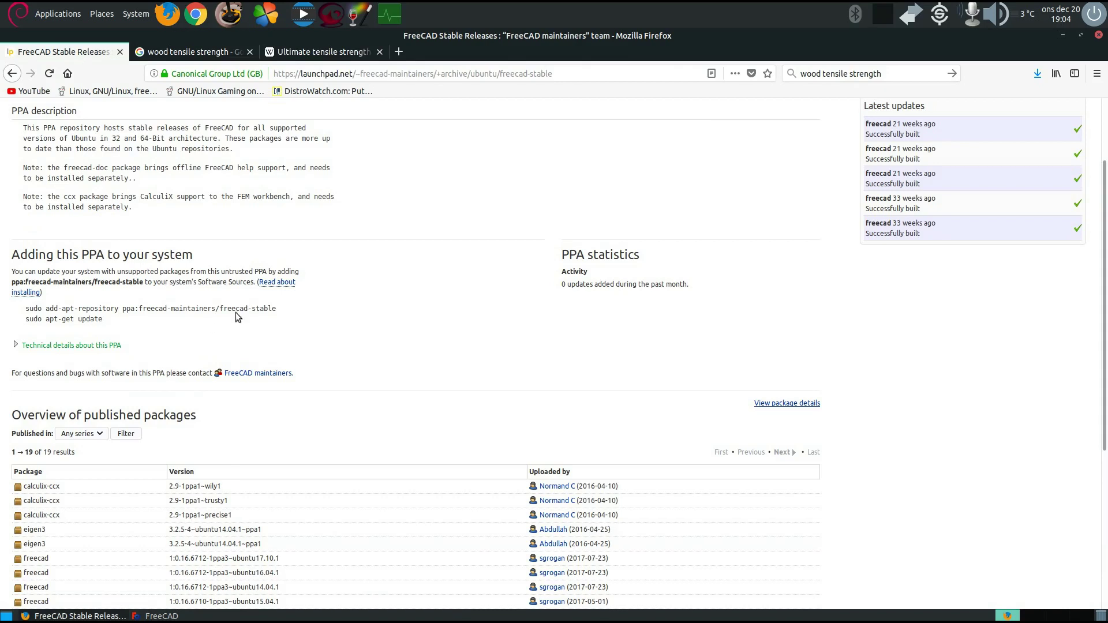
pyautogui.click(318, 52)
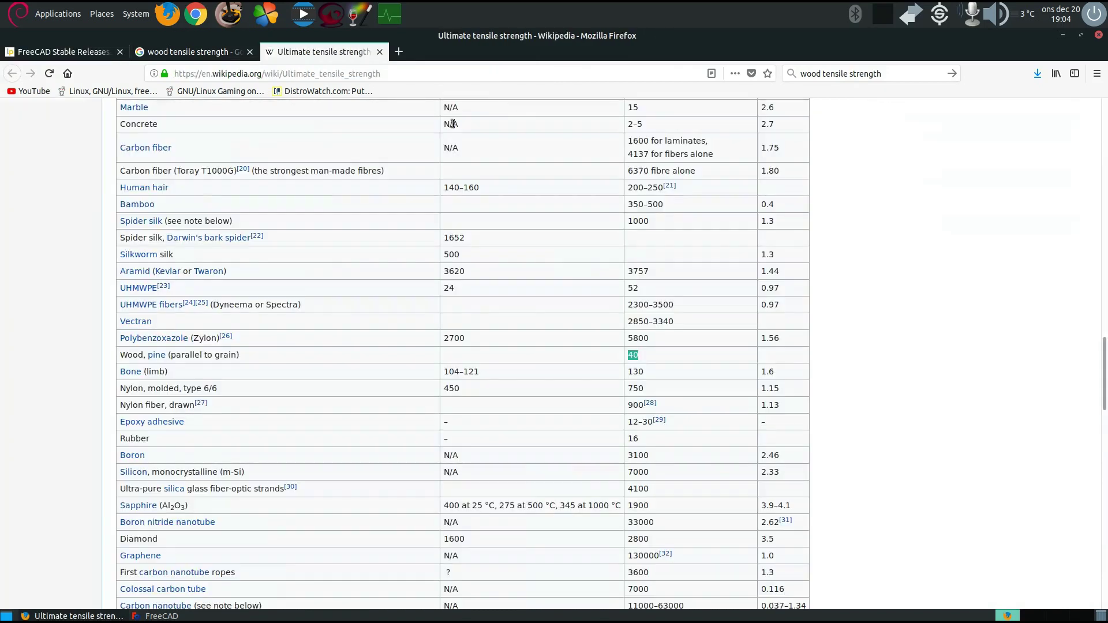
pyautogui.click(156, 355)
pyautogui.hotkey('alt', 'Left')
pyautogui.click(645, 358)
pyautogui.click(159, 616)
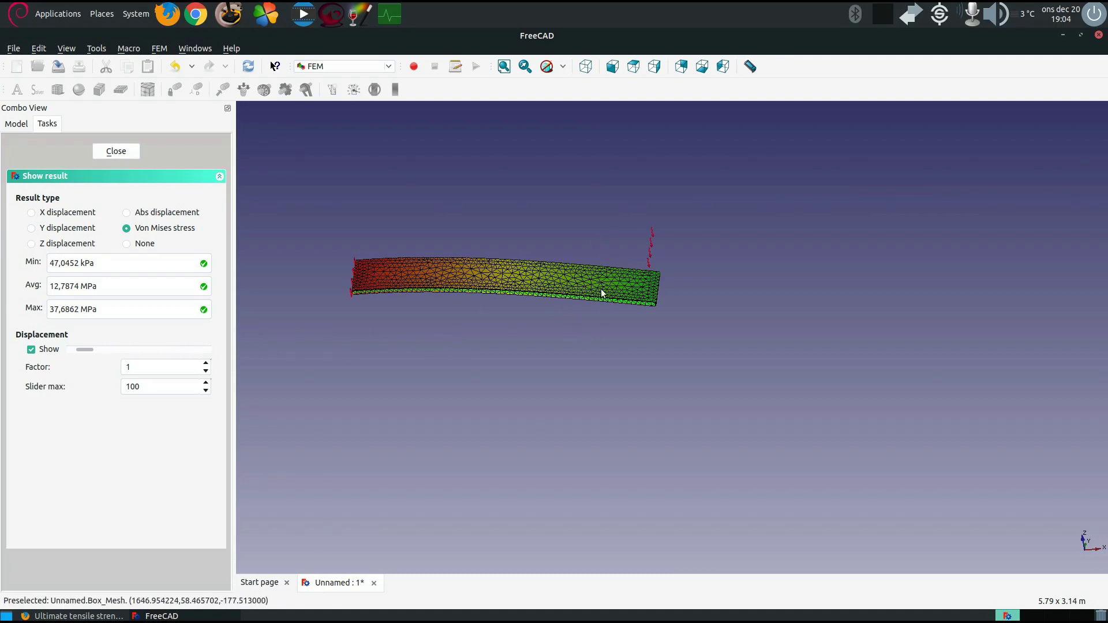
# Switch to front view, adjust the displacement slider, and orbit to view the beam's side at an angle
pyautogui.scroll(-4, 556, 244)
pyautogui.scroll(4, 548, 300)
pyautogui.press('1')
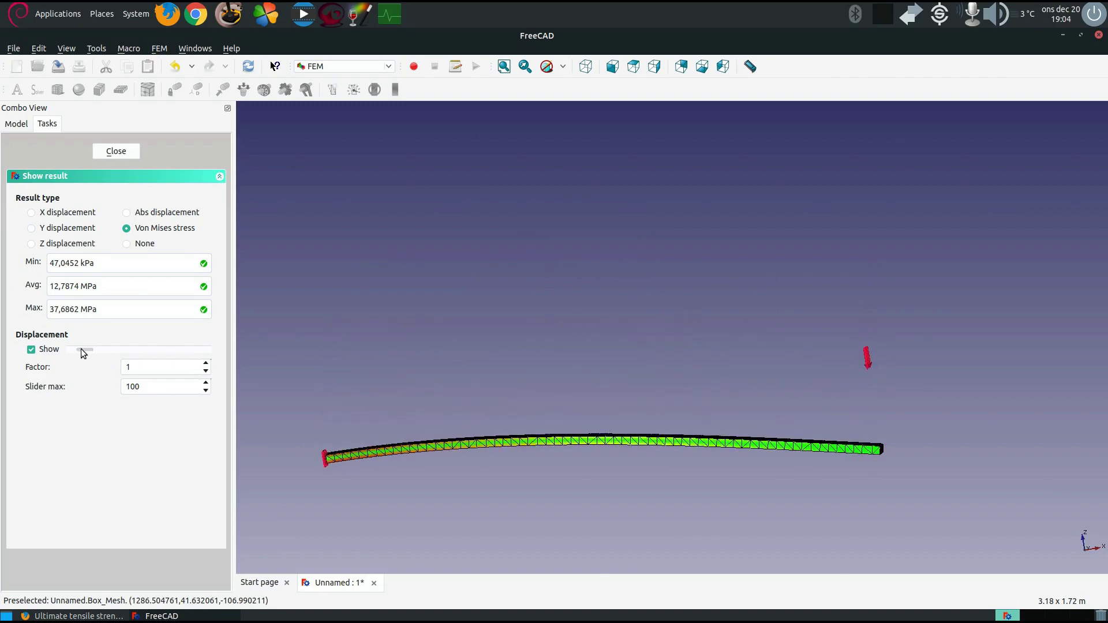
pyautogui.moveTo(80, 349)
pyautogui.mouseDown()
pyautogui.moveTo(137, 349)
pyautogui.moveTo(63, 357)
pyautogui.moveTo(84, 363)
pyautogui.mouseUp()
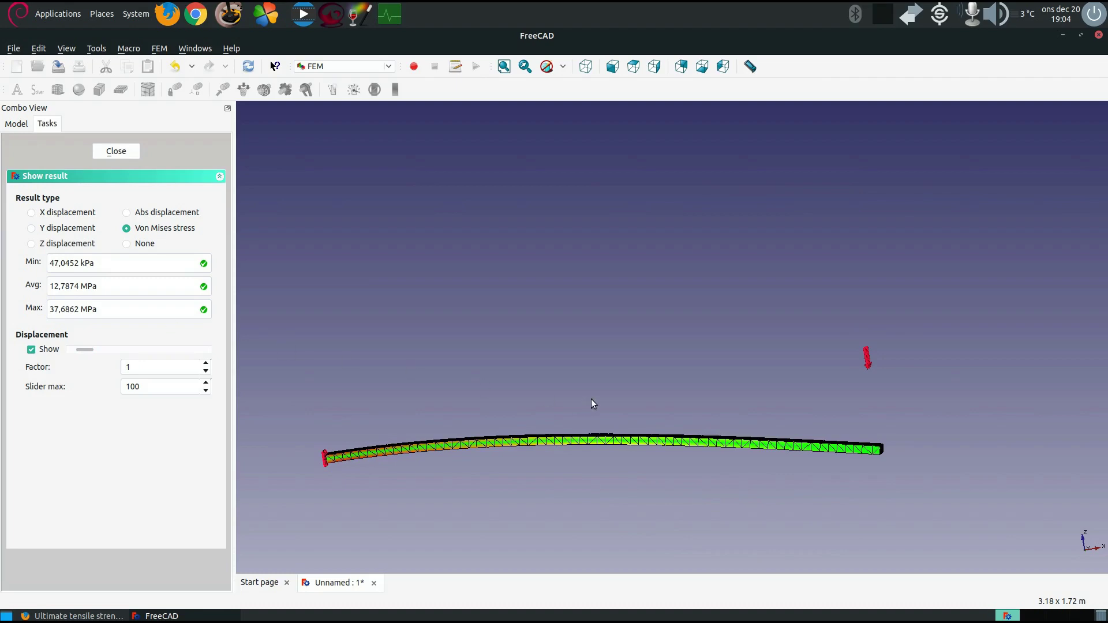
pyautogui.moveTo(616, 417); pyautogui.dragTo(616, 440, button='middle')
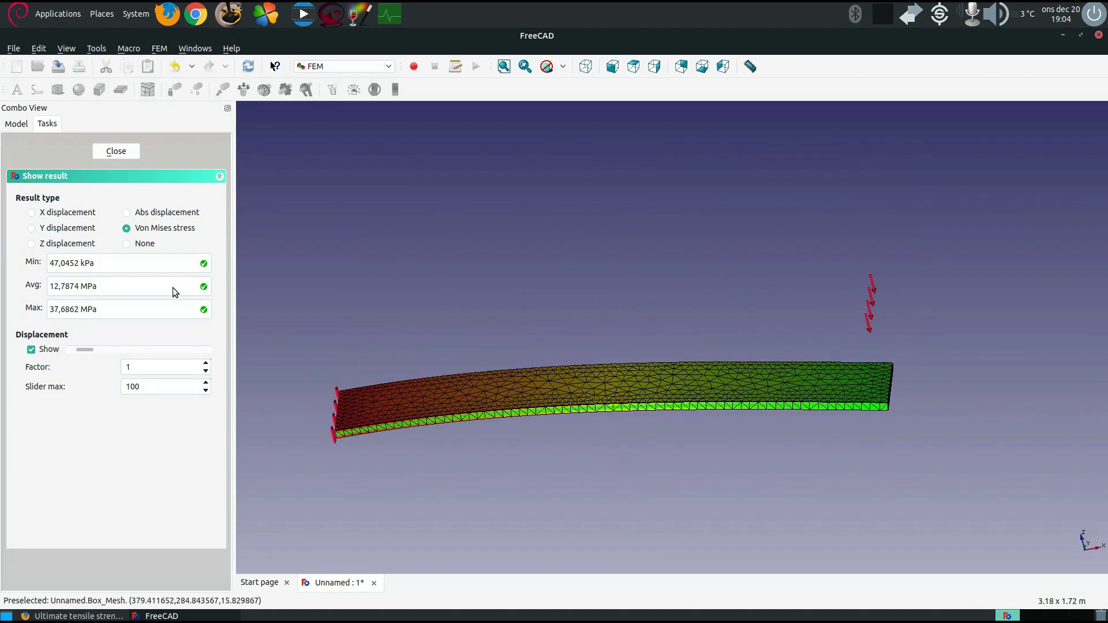
# Colour the beam by Z displacement (0.0 to -282.071 mm) and orbit and zoom to inspect it
pyautogui.click(32, 244)
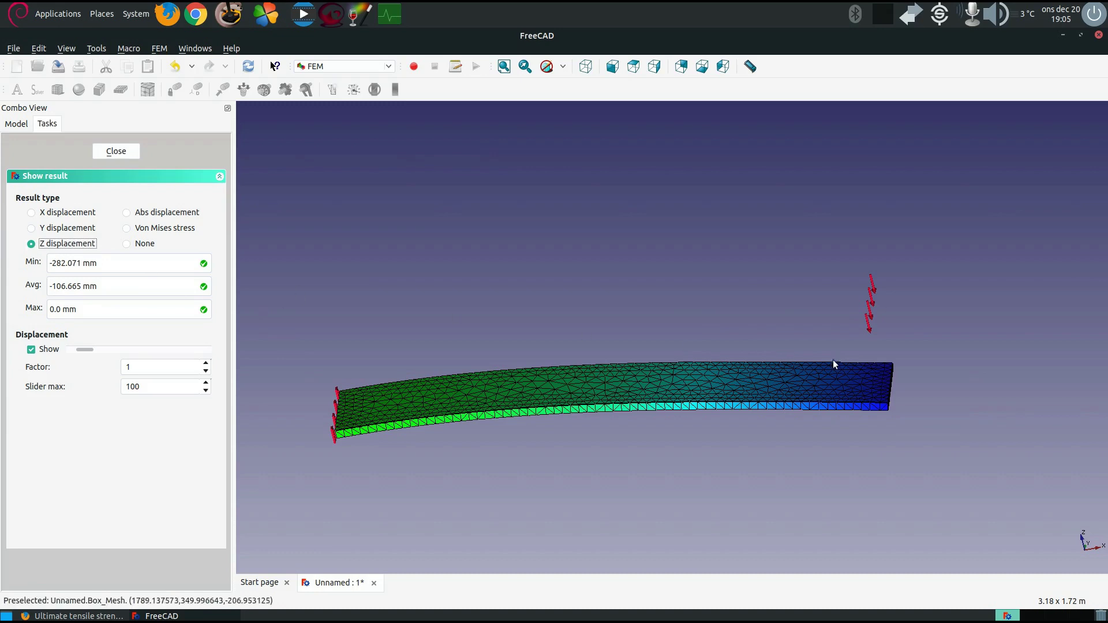
pyautogui.moveTo(876, 295); pyautogui.dragTo(663, 354, button='middle')
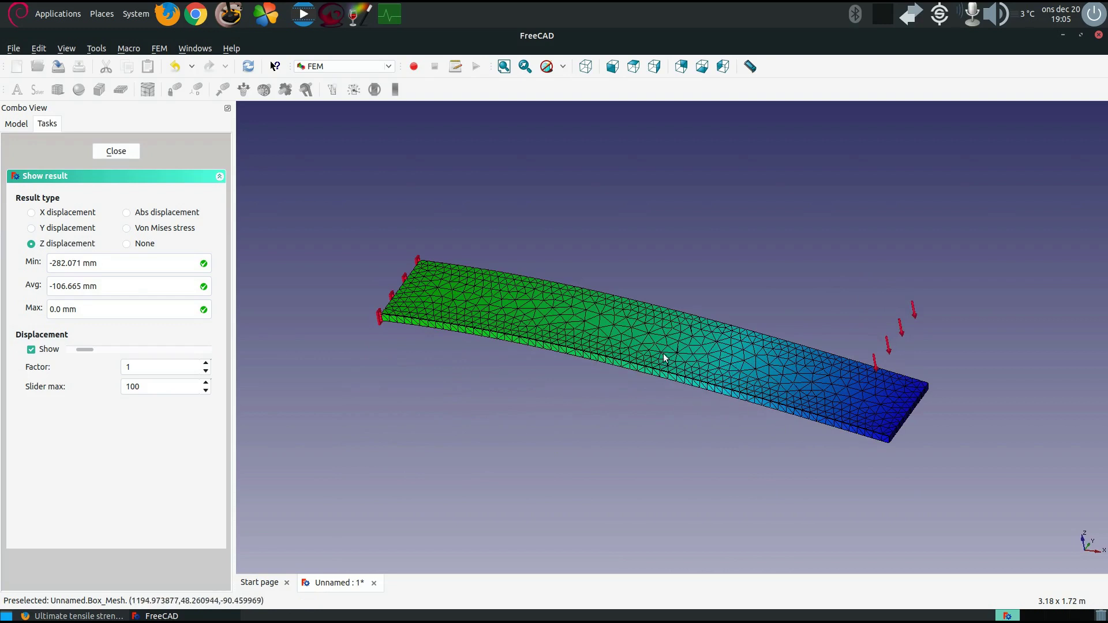
pyautogui.scroll(3, 636, 383)
pyautogui.scroll(-5, 635, 383)
pyautogui.scroll(3, 759, 442)
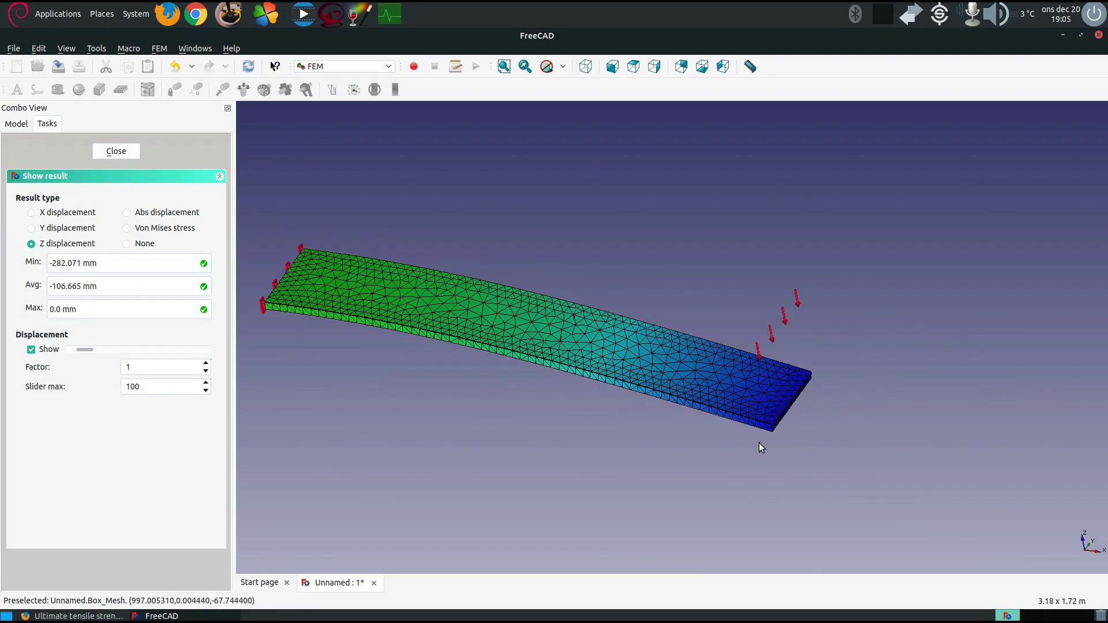
pyautogui.scroll(1, 372, 320)
pyautogui.scroll(-2, 372, 320)
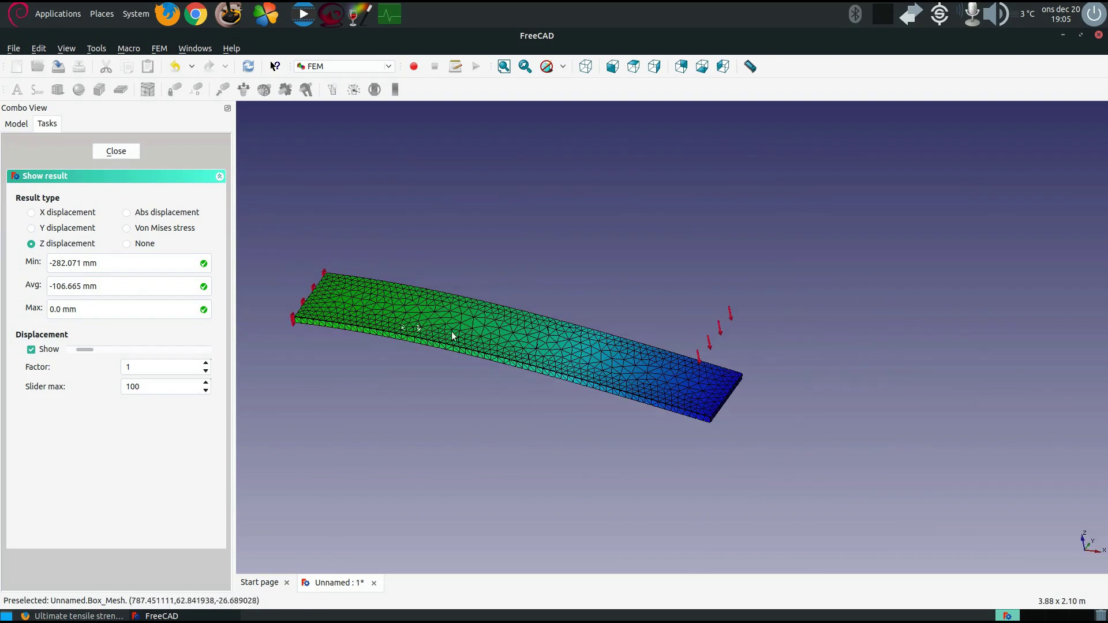
pyautogui.click(19, 130)
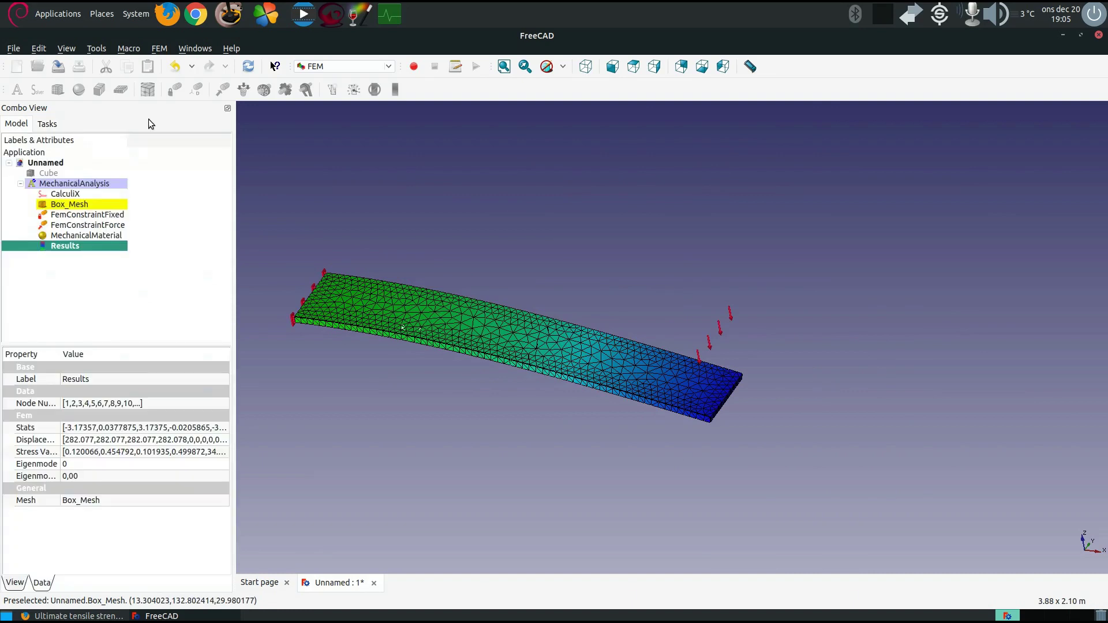
pyautogui.click(62, 51)
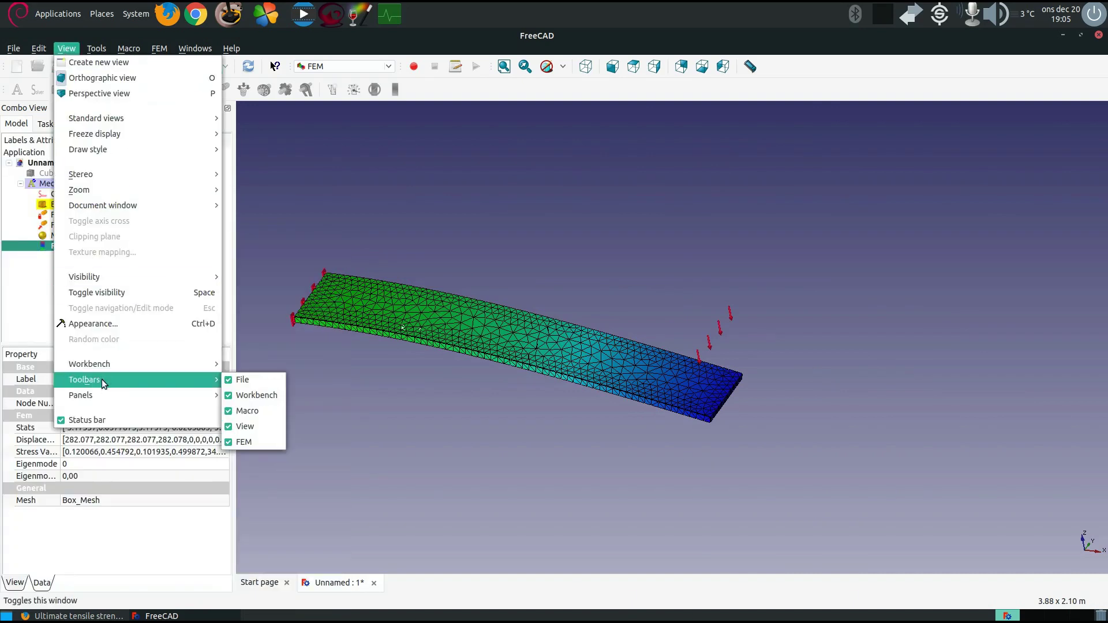
pyautogui.moveTo(132, 364)
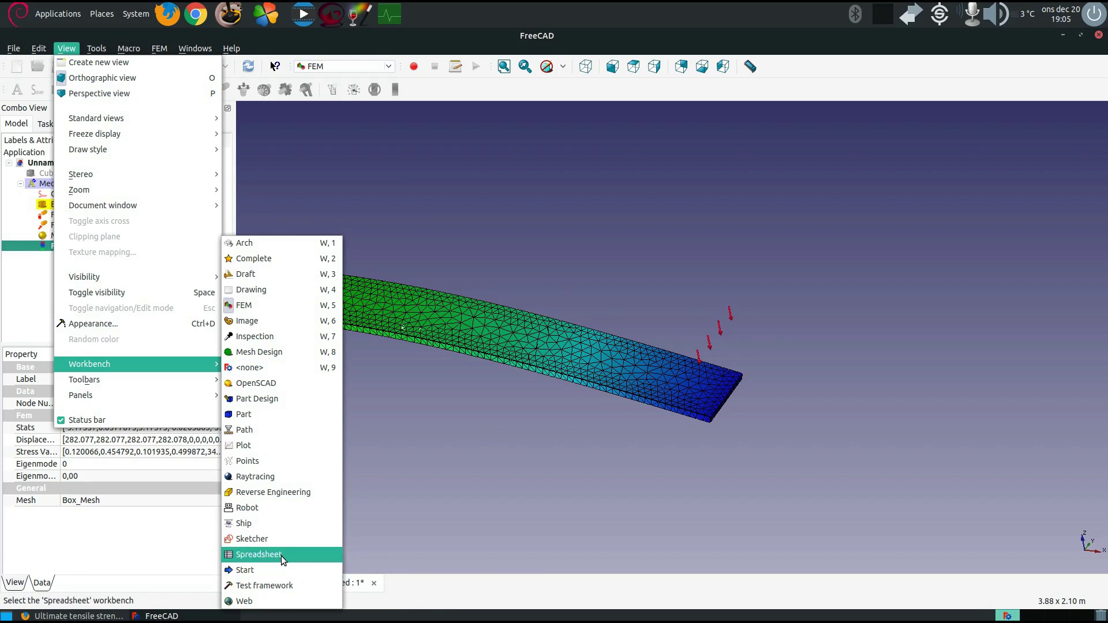
pyautogui.click(421, 417)
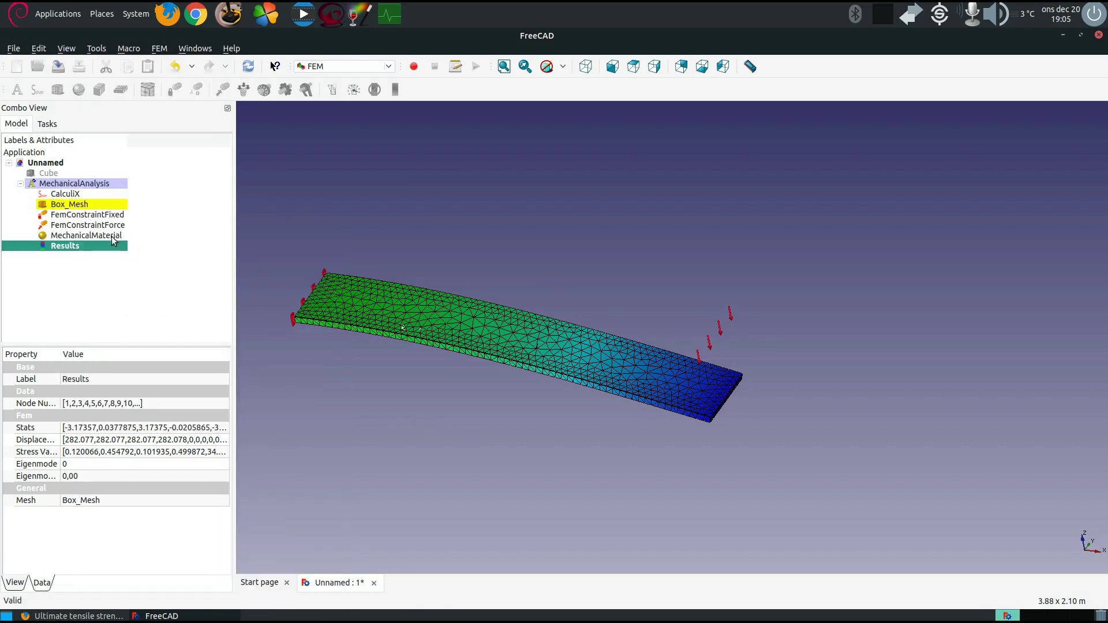
pyautogui.click(86, 235)
pyautogui.click(83, 216)
pyautogui.click(84, 225)
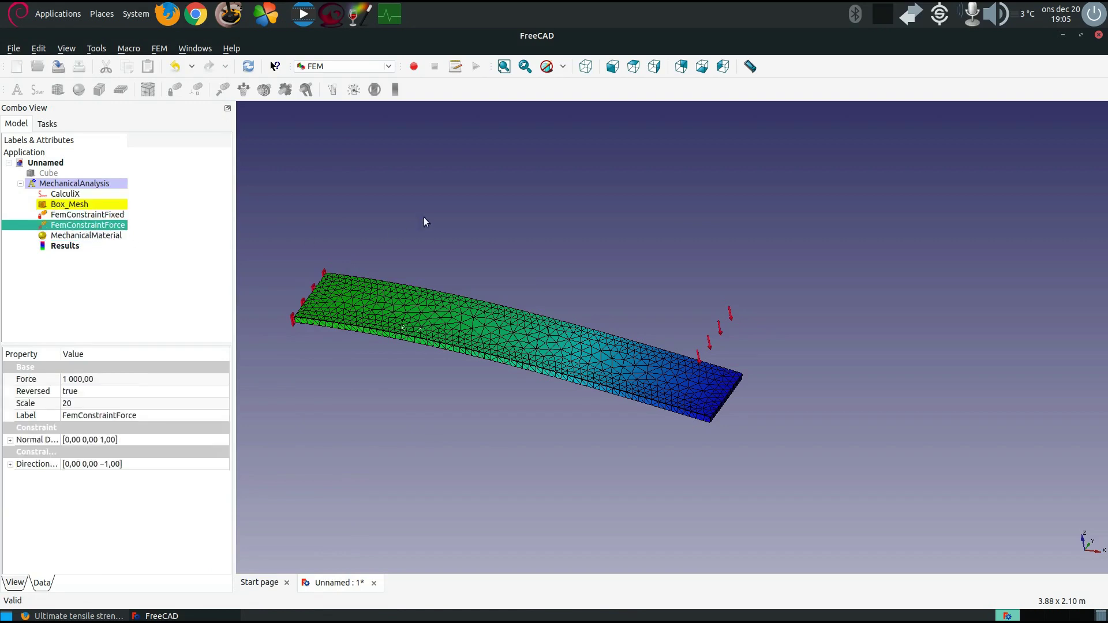
pyautogui.click(524, 214)
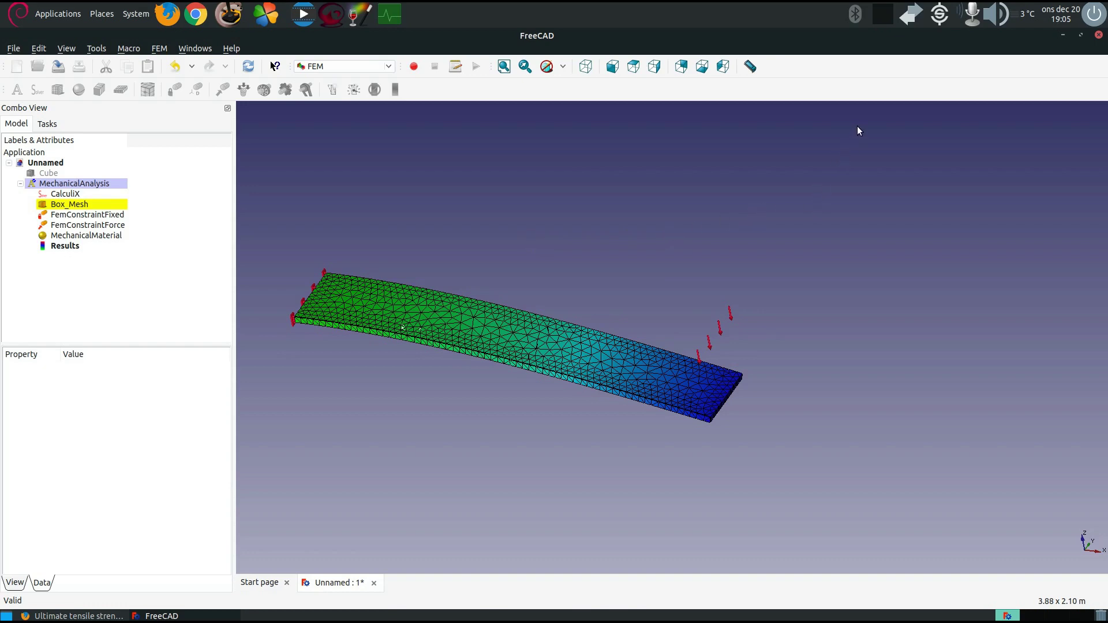
pyautogui.click(885, 21)
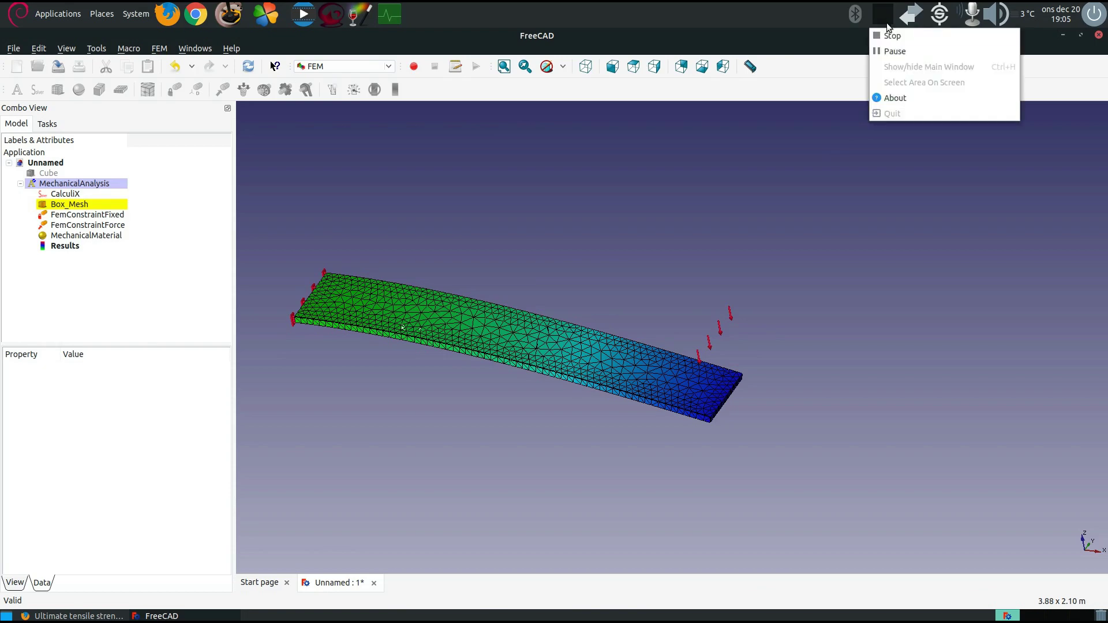